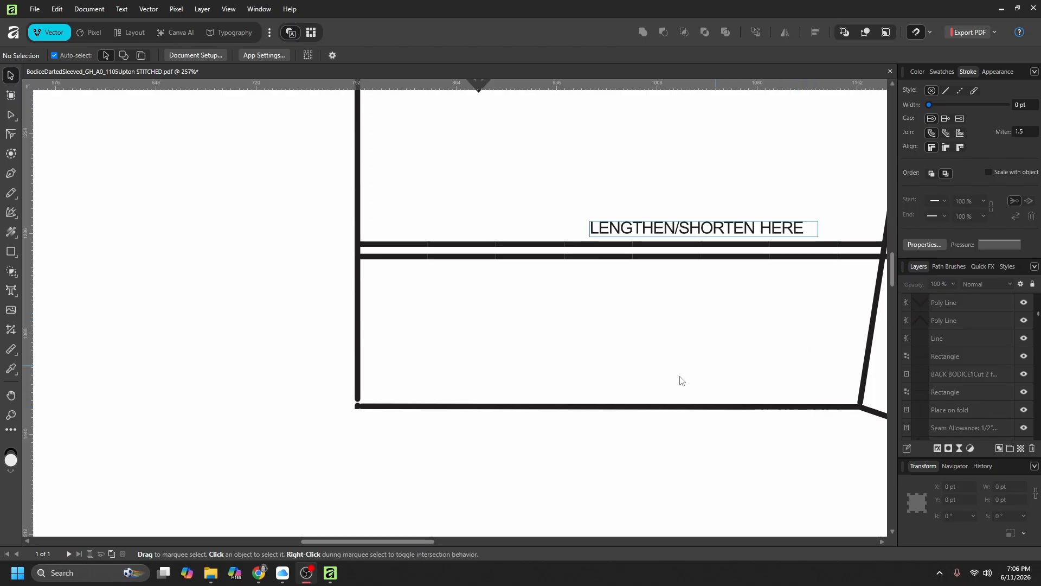
- Set the document units to inches
click(68, 403)
click(184, 56)
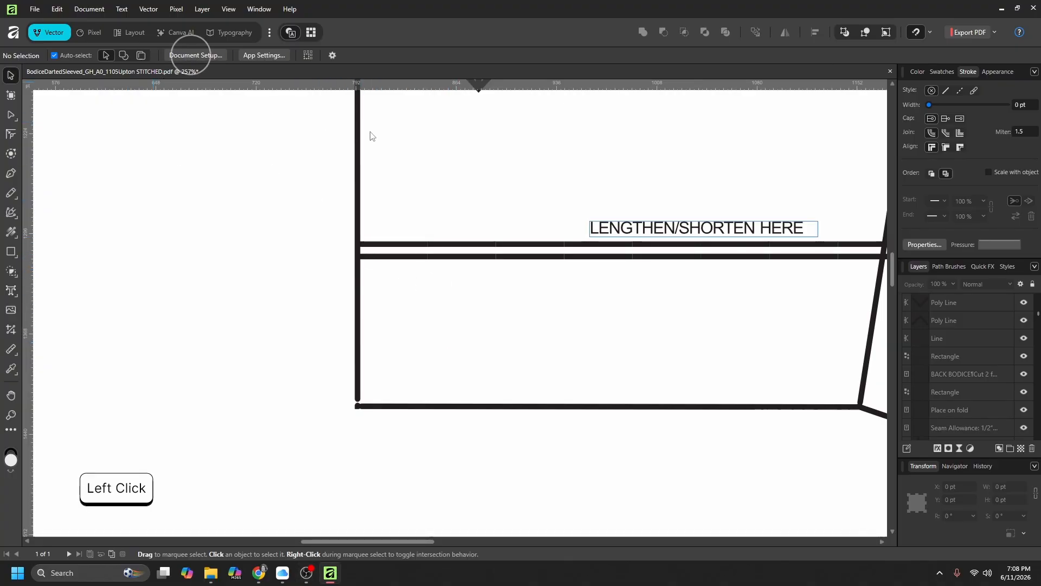
click(701, 141)
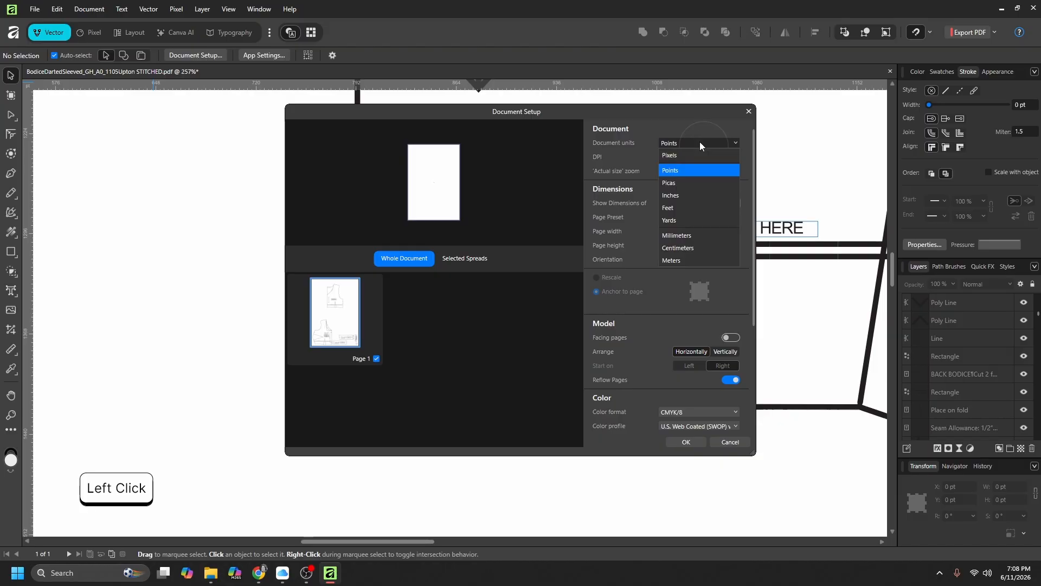
click(689, 195)
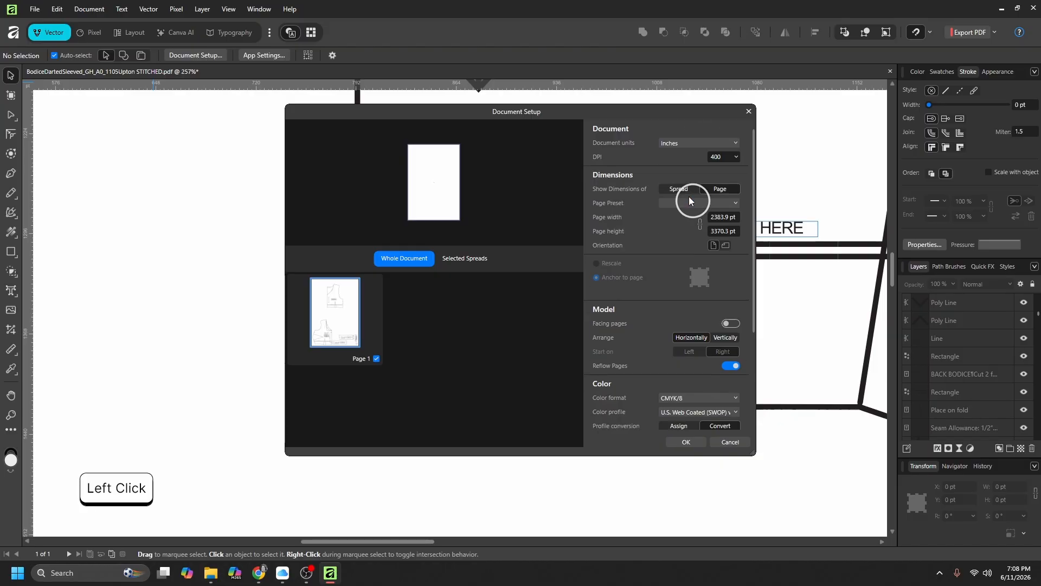
click(682, 442)
- Join the lower end node of the bodice's left vertical line to the short L-shaped corner segment below it
scroll(360, 389, up, 6)
scroll(362, 384, down, 3)
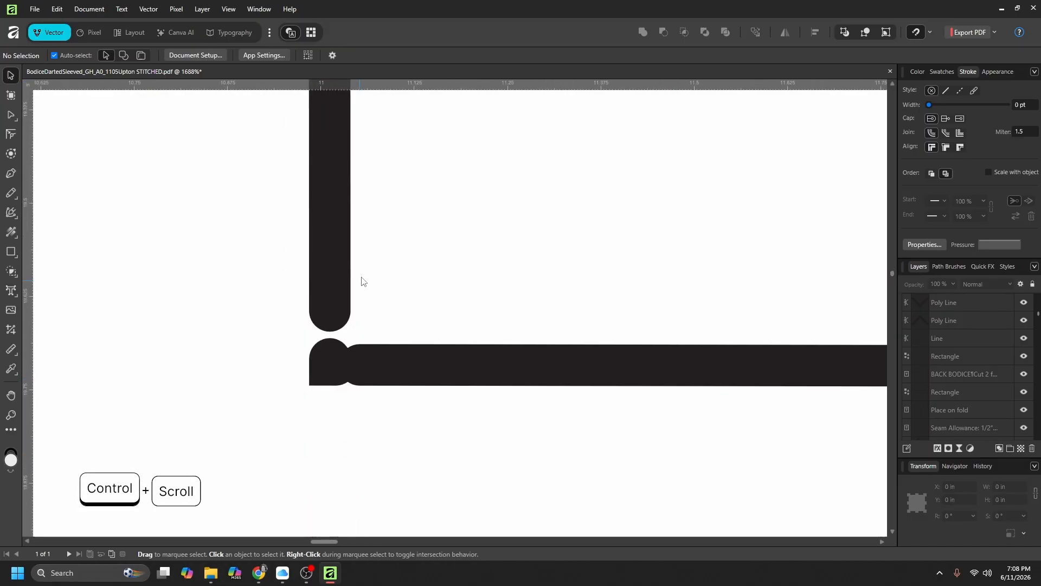
ctrl+click(337, 275)
shift+click(325, 371)
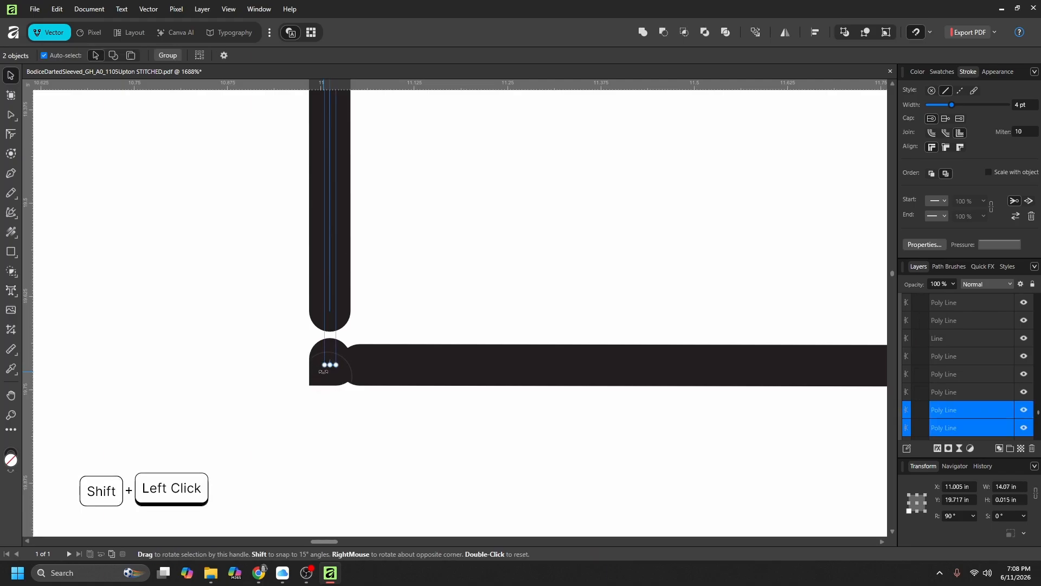
click(10, 115)
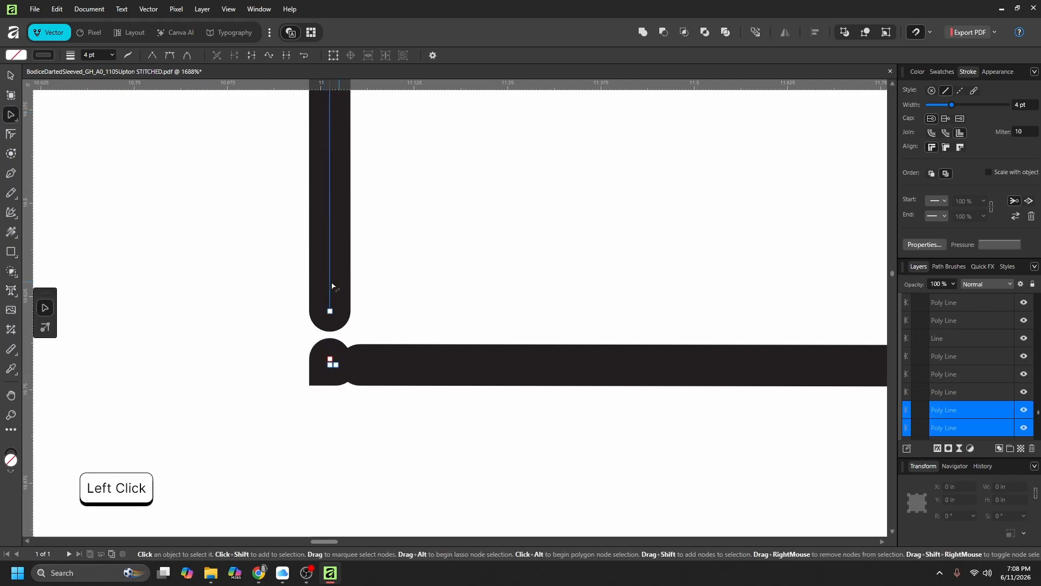
scroll(299, 308, up, 4)
scroll(330, 163, down, 1)
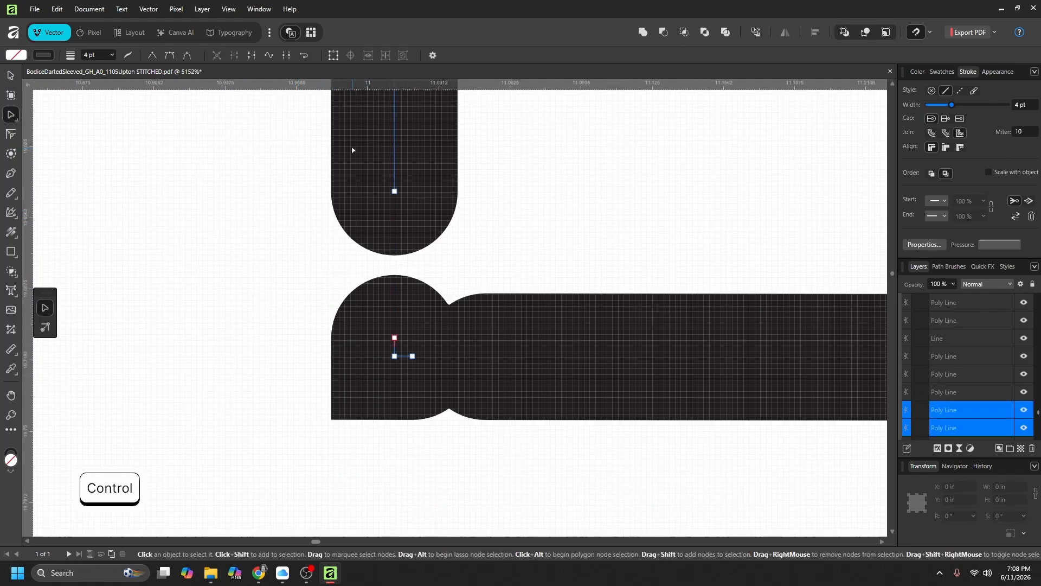
drag(352, 151, 438, 347)
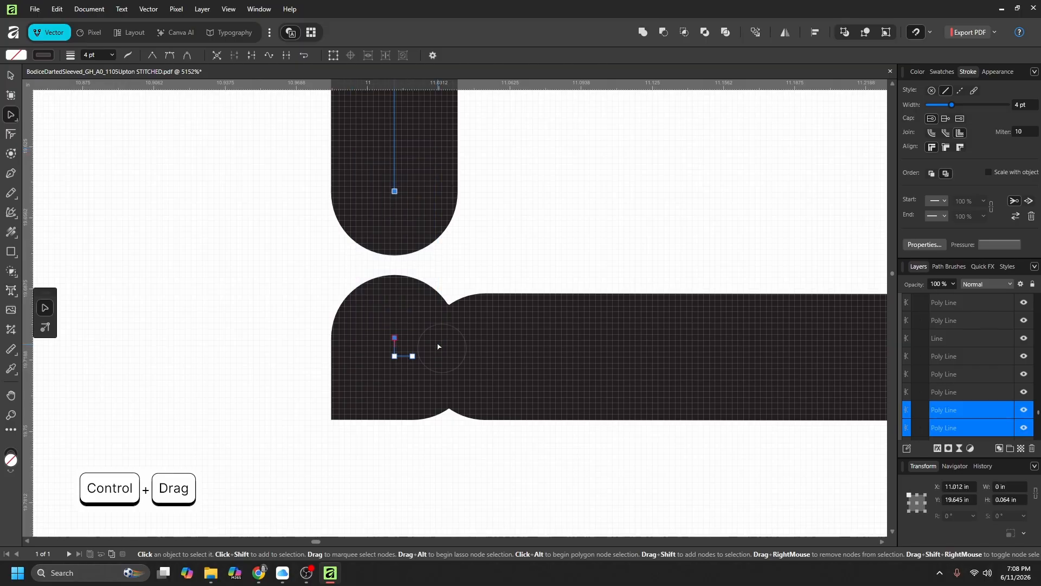
key(j)
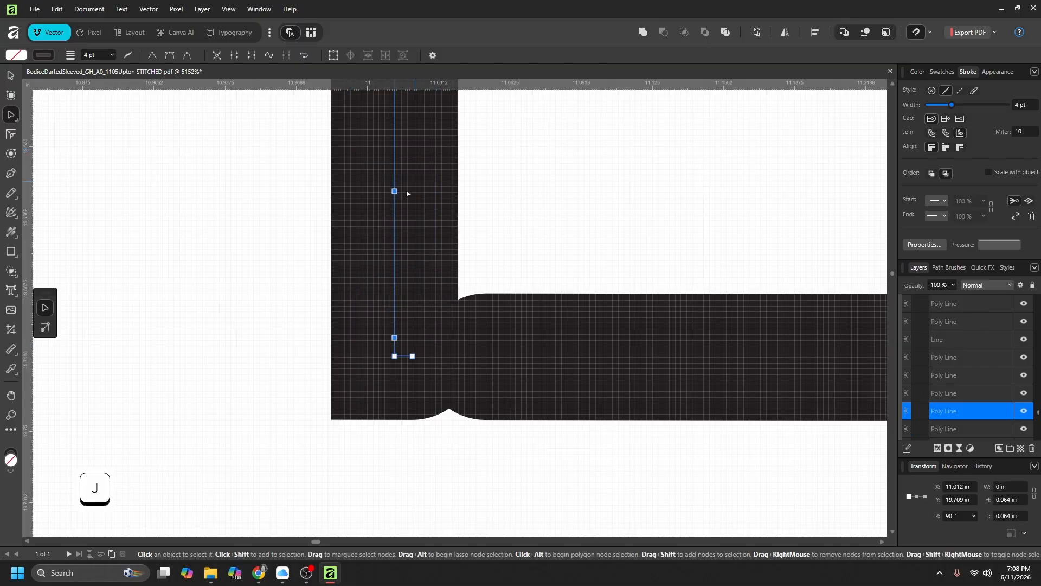
- Delete the two redundant nodes on the vertical line just above the lower-left corner, keeping the corner node
click(398, 193)
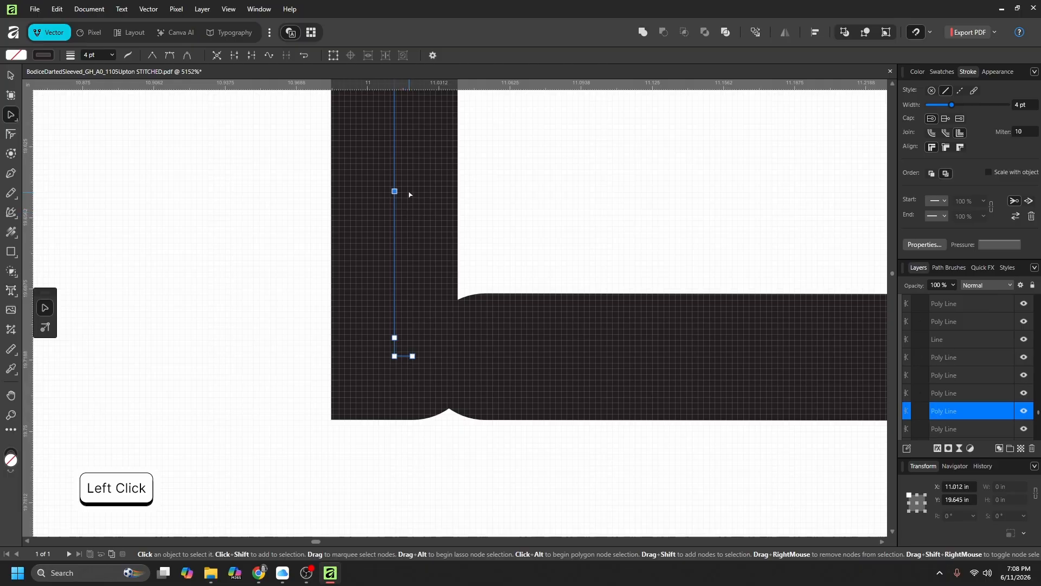
key(BackSpace)
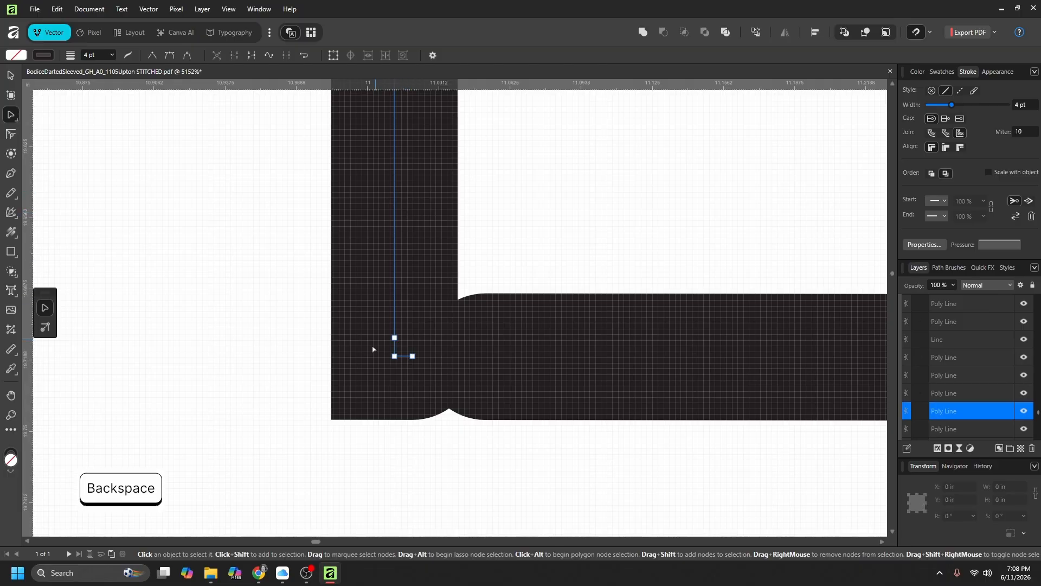
click(395, 339)
key(BackSpace)
- Join the corner segment to the start of the horizontal hem line and delete the hem line's redundant former end node
shift+click(537, 359)
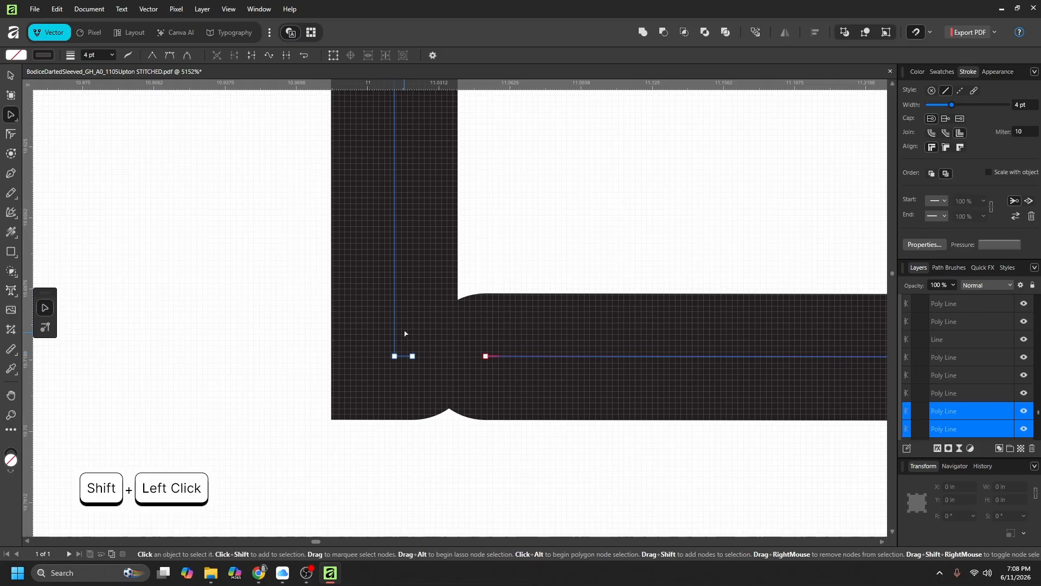
drag(405, 333, 504, 398)
key(j)
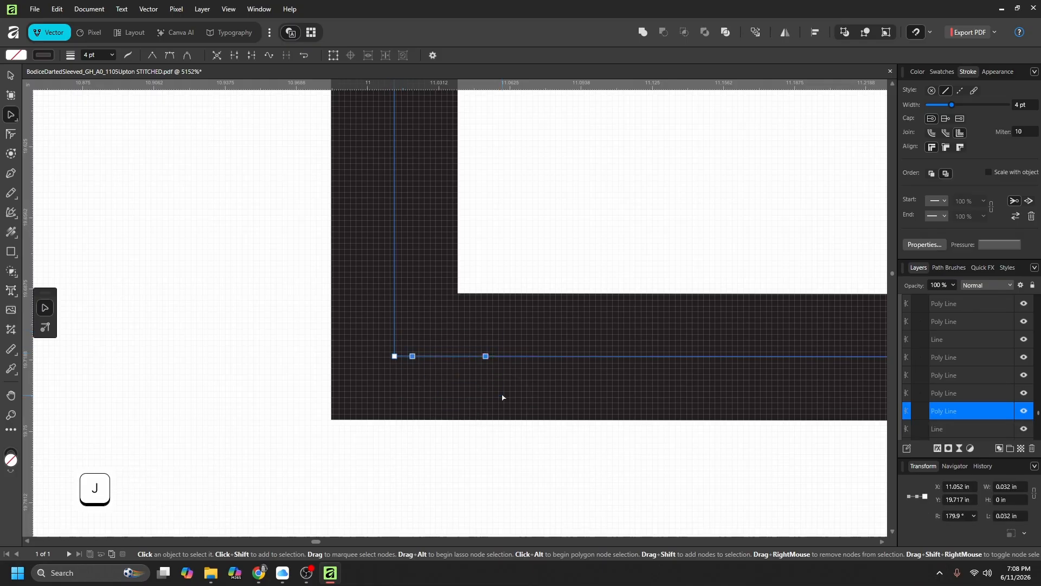
click(486, 357)
key(BackSpace)
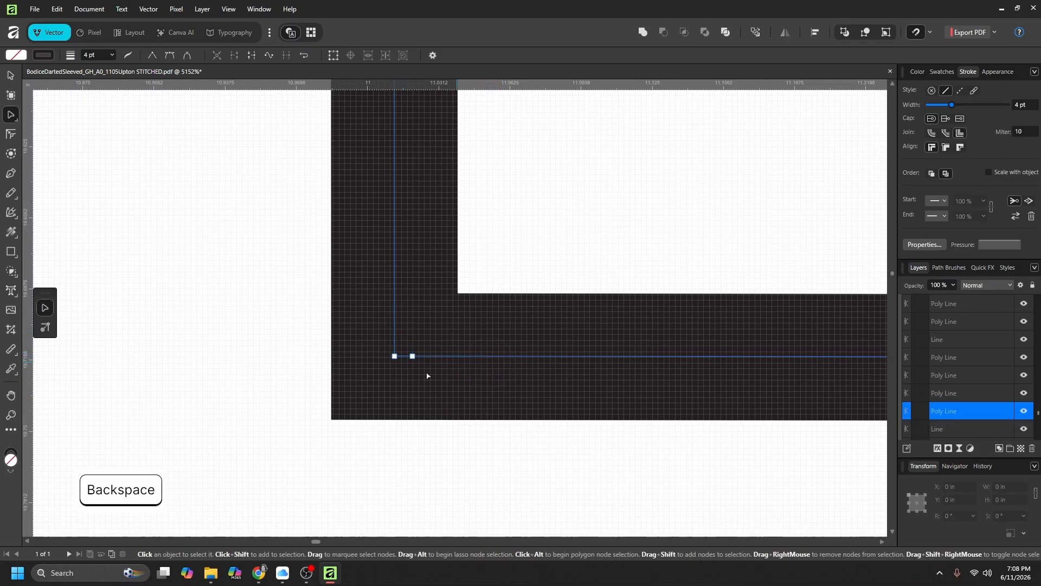
- Join the hem segment descending from the left dart leg to the short line segment at the dart's lower point
ctrl+scroll(442, 367, down, 5)
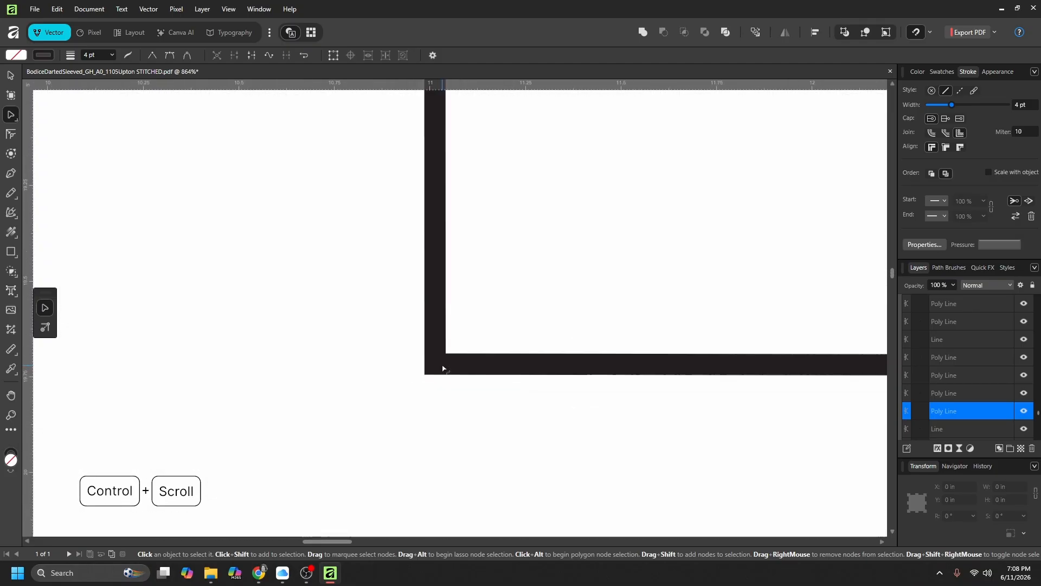
shift+scroll(442, 368, right, 15)
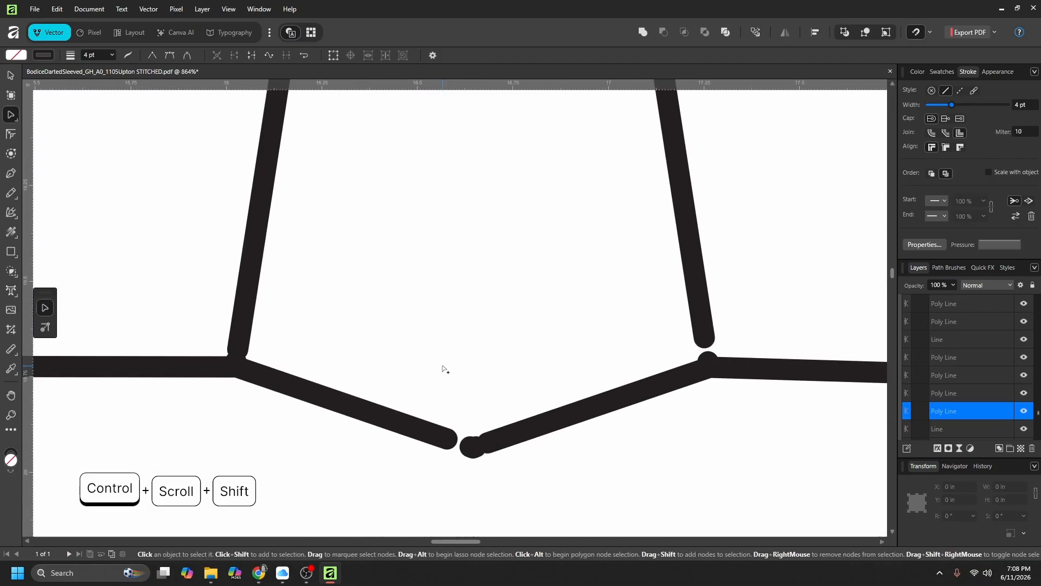
ctrl+scroll(458, 472, up, 5)
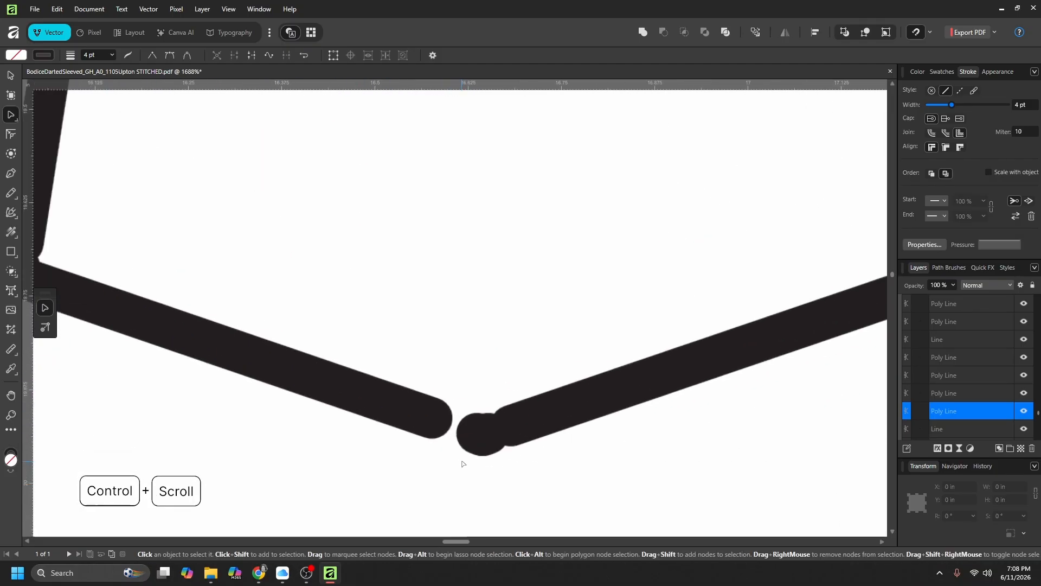
shift+click(470, 423)
ctrl+scroll(470, 421, up, 4)
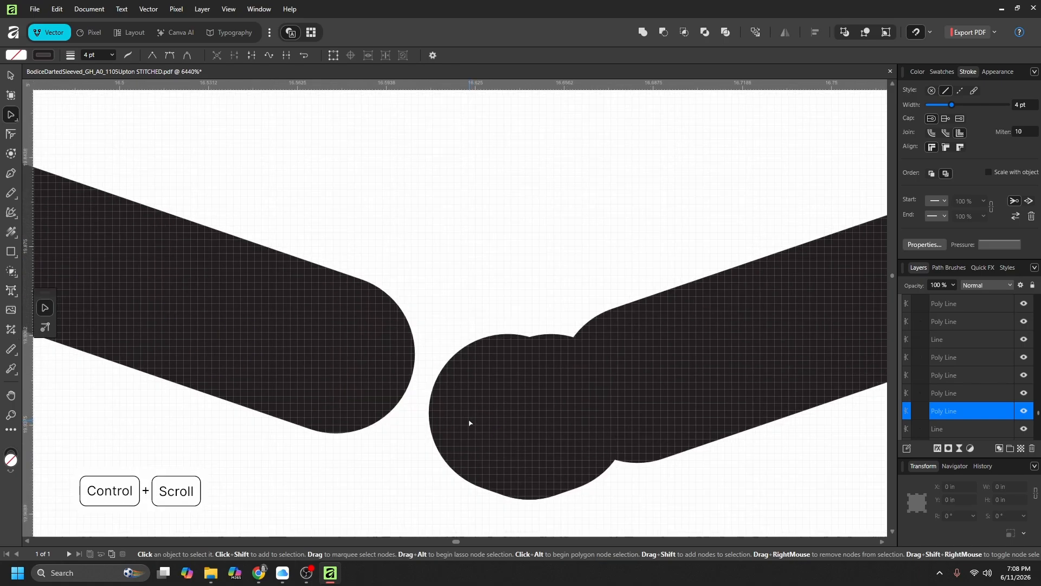
click(456, 385)
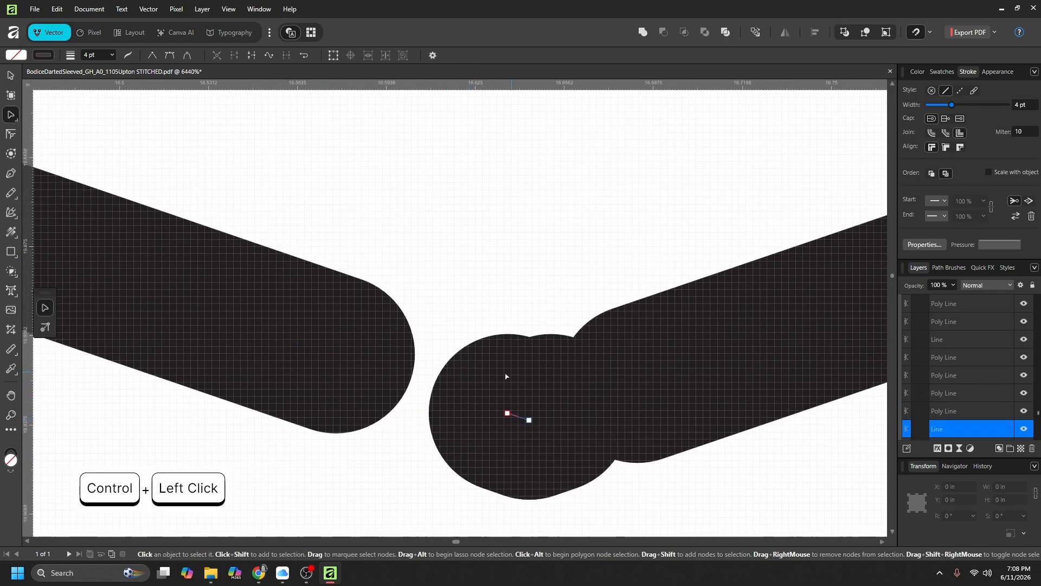
click(314, 380)
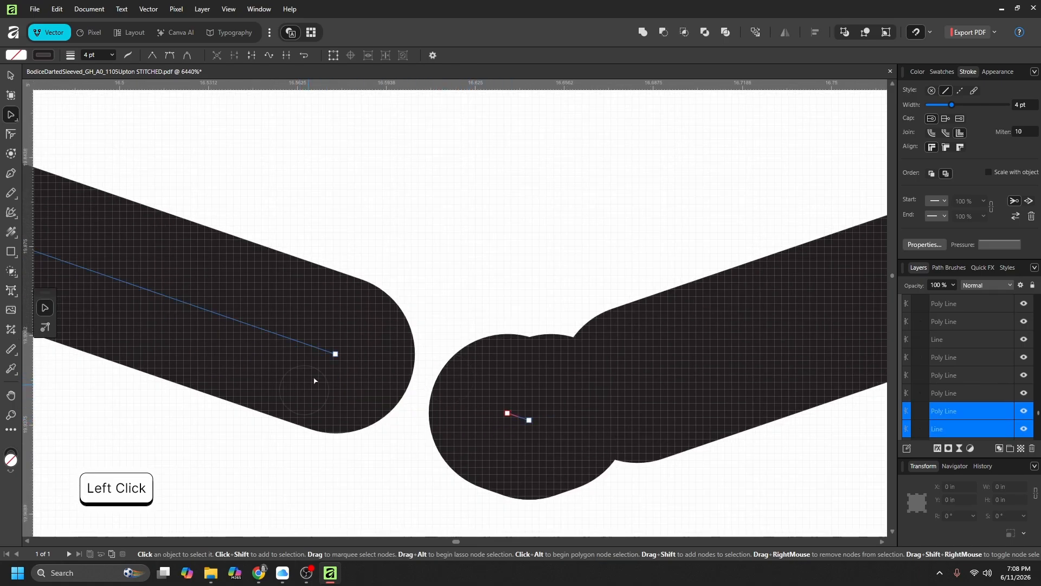
drag(319, 313, 516, 443)
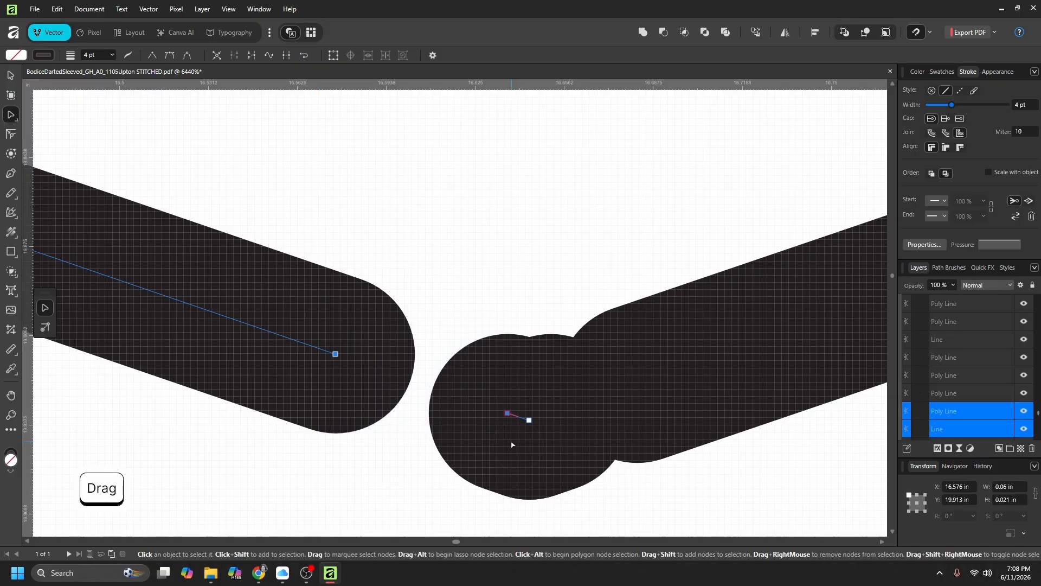
key(j)
- Delete the redundant node where the left dart hem segment's old end met the gap
click(336, 354)
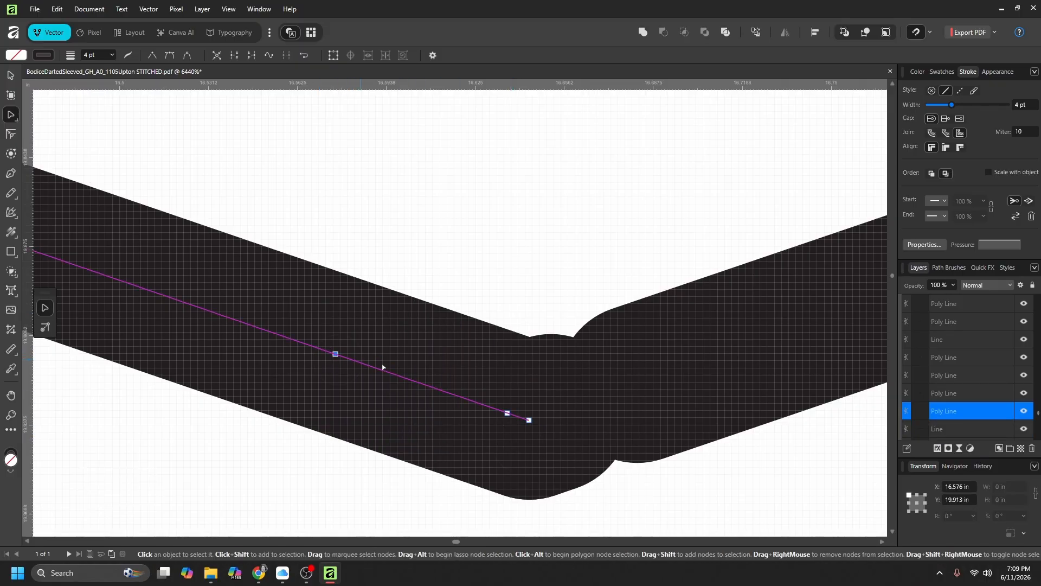
key(BackSpace)
key(BackSpace)
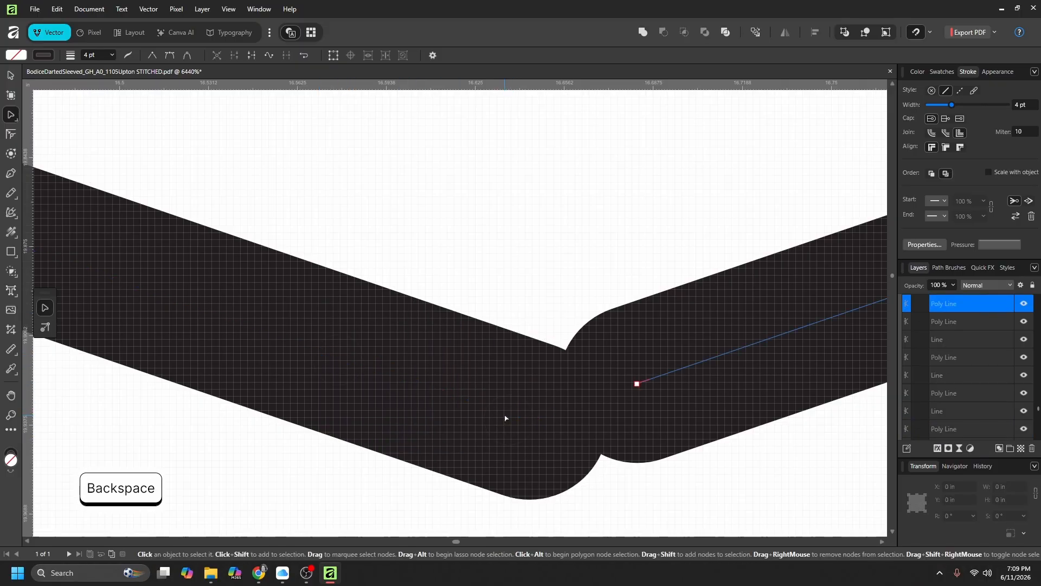
- Join the end node at the dart's lower point to the start node of the hem segment rising to the right dart leg
shift+click(466, 401)
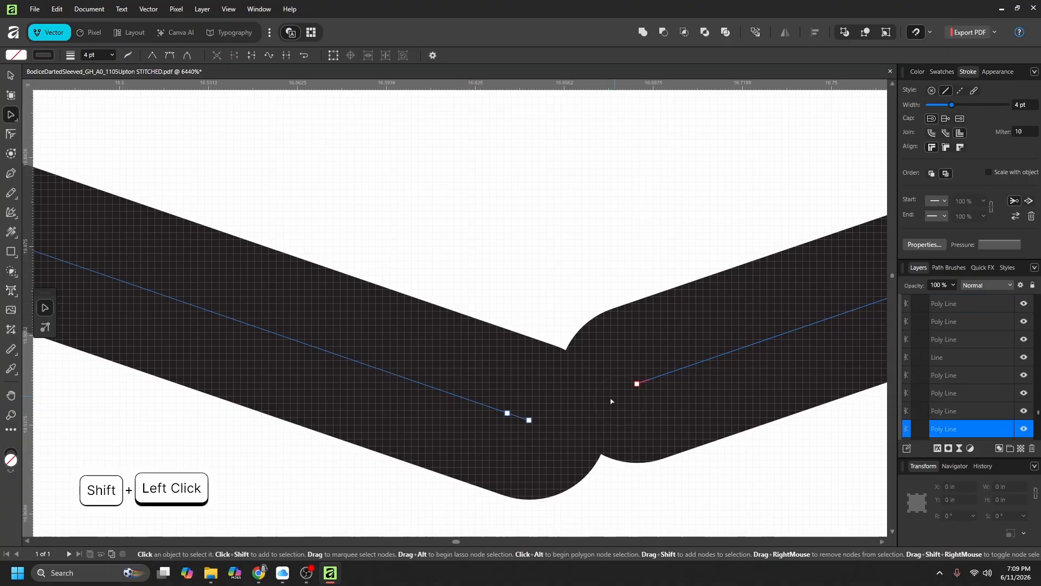
click(636, 383)
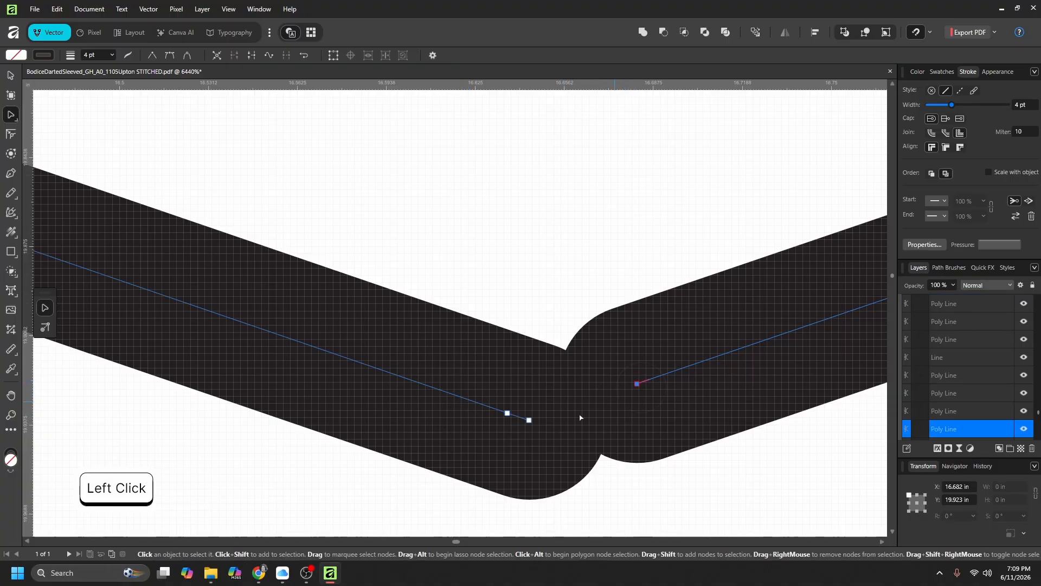
shift+click(529, 420)
key(j)
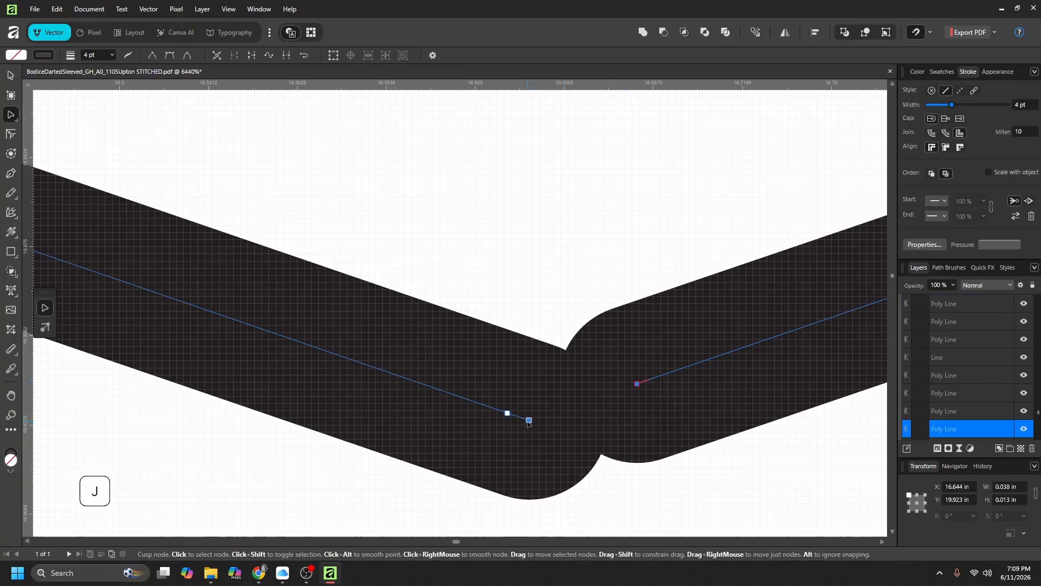
- Delete the redundant nodes on both sides of the dart's lower point, leaving only the point's corner node
click(507, 417)
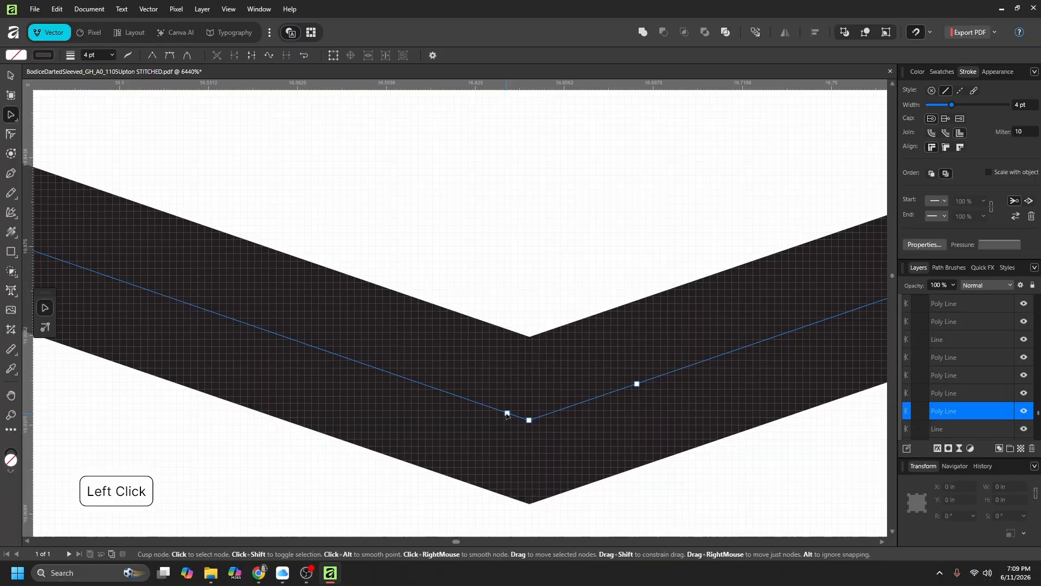
key(BackSpace)
click(637, 384)
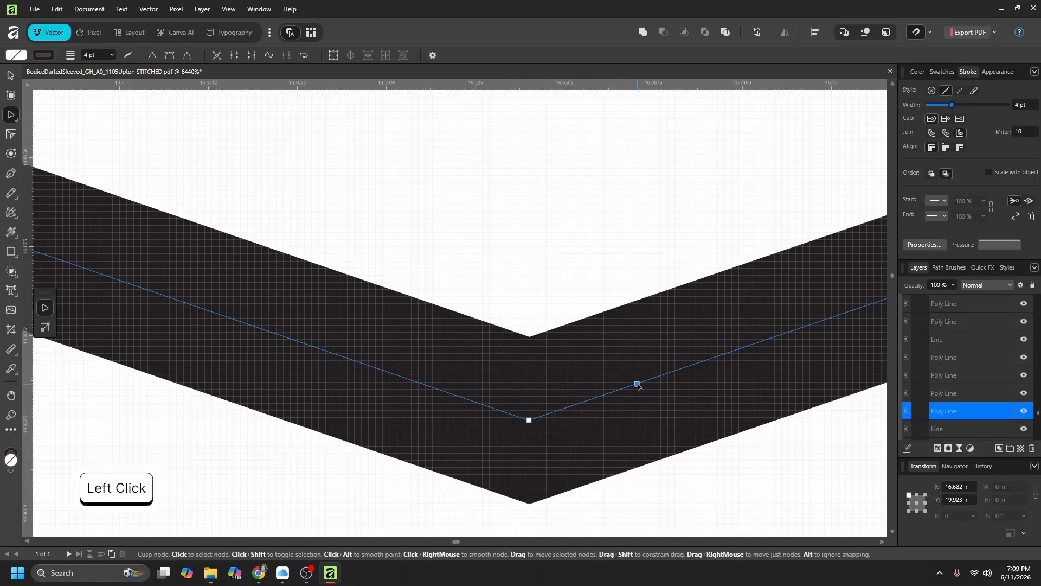
key(BackSpace)
- Join the hem line's right end node to the short corner segment at the foot of the side seam
scroll(640, 386, down, 5)
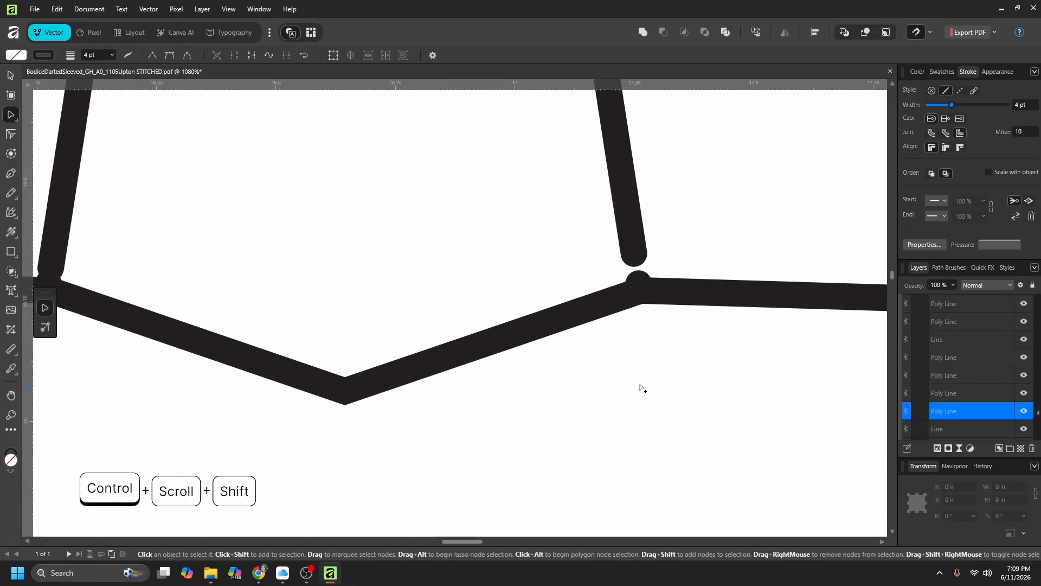
scroll(641, 387, right, 2)
scroll(642, 388, right, 5)
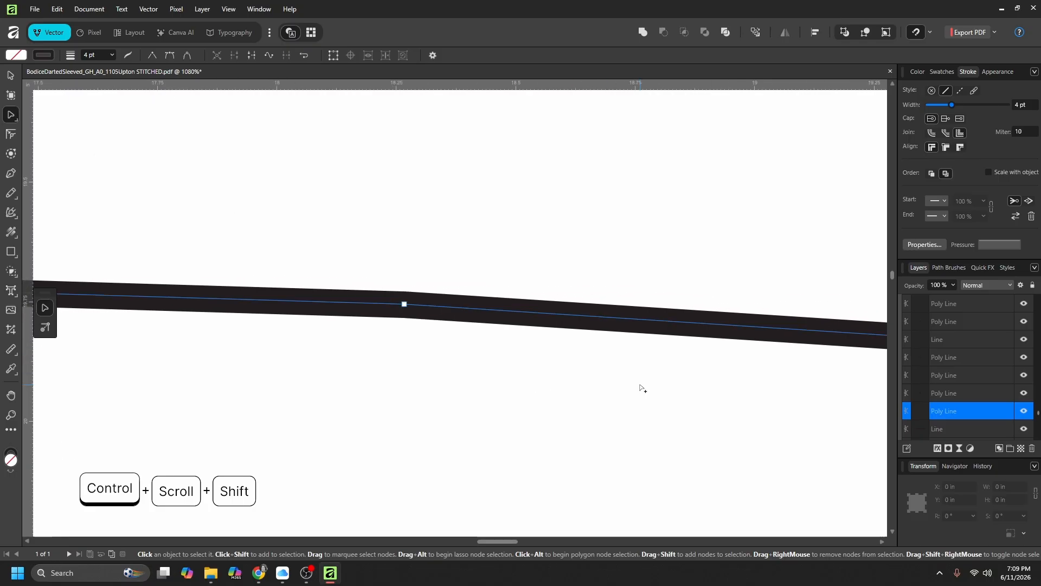
scroll(642, 389, down, 3)
scroll(511, 392, down, 2)
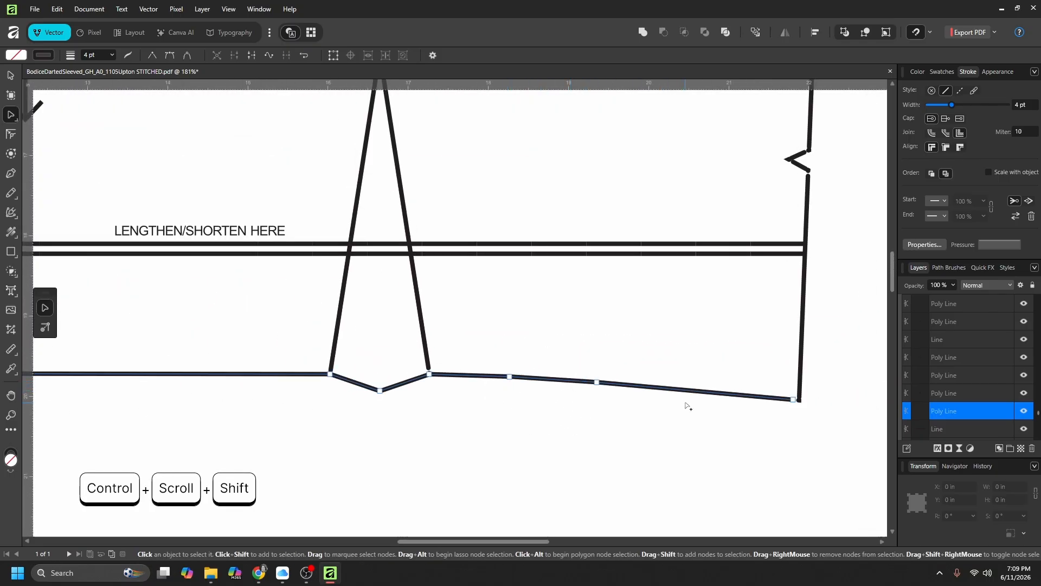
scroll(688, 406, right, 3)
scroll(633, 407, up, 10)
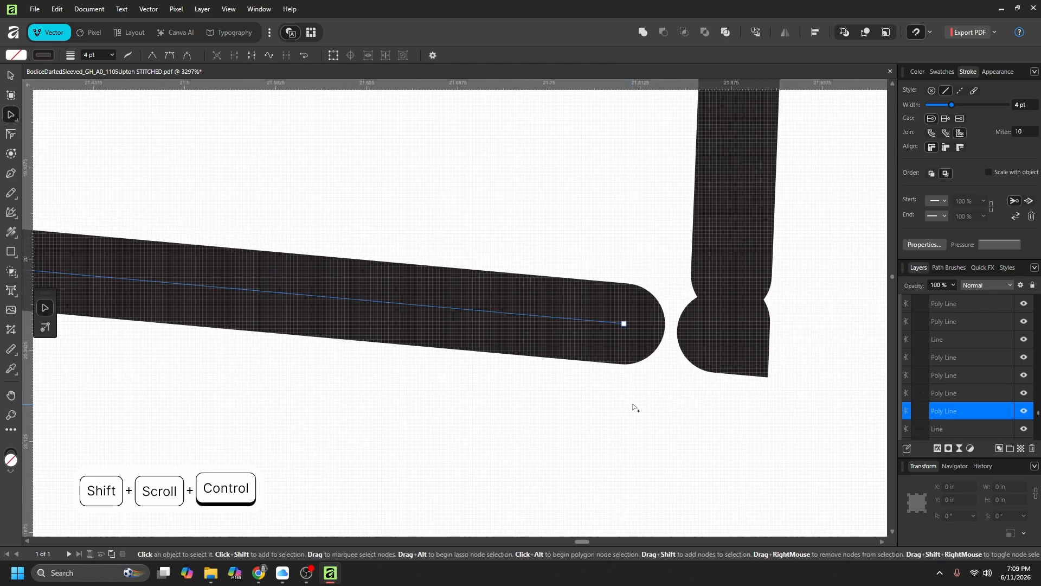
scroll(636, 408, right, 2)
ctrl+shift+click(563, 344)
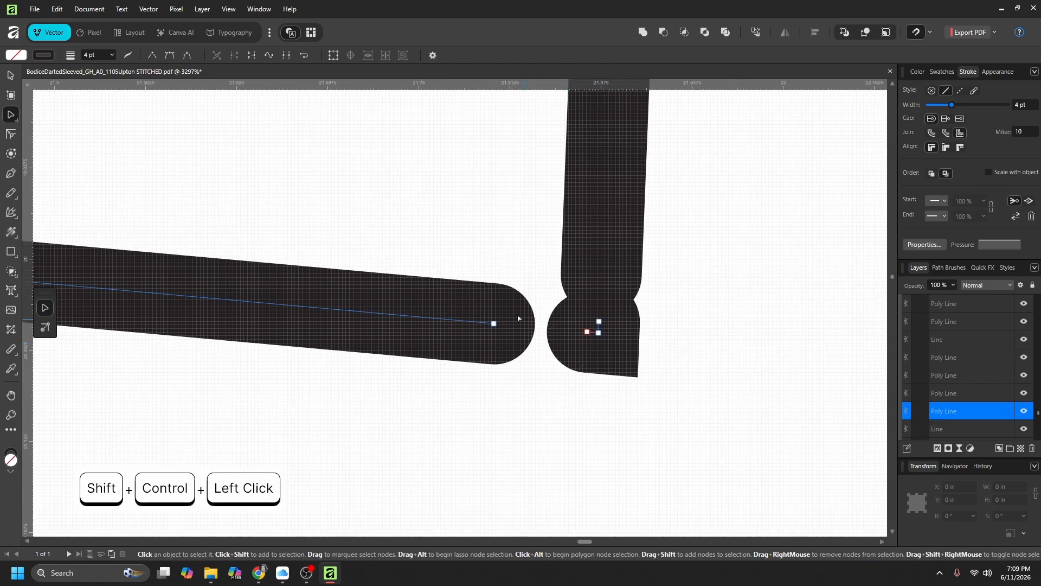
shift+click(493, 323)
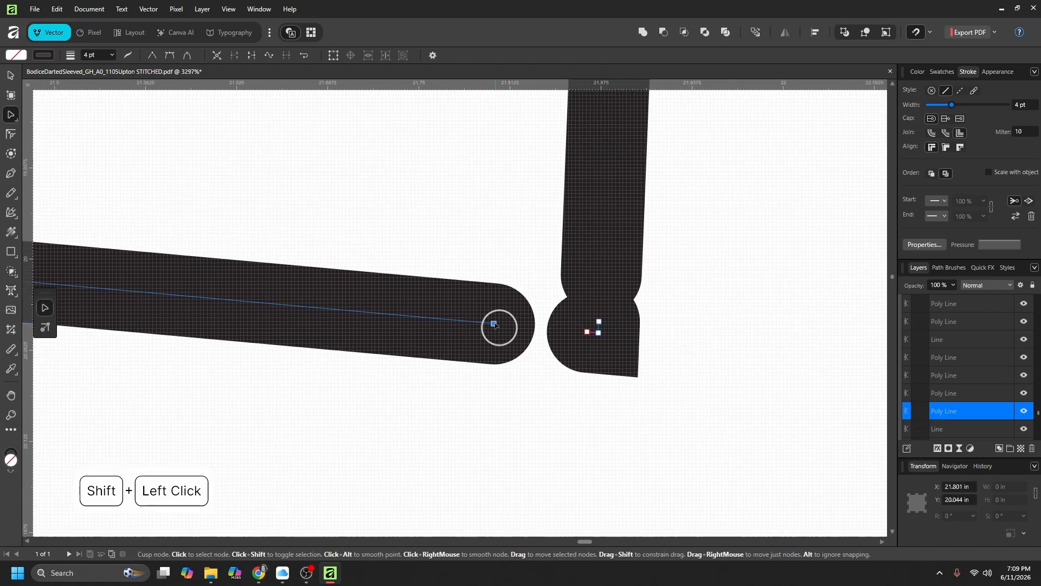
shift+click(585, 334)
key(ctrl+j)
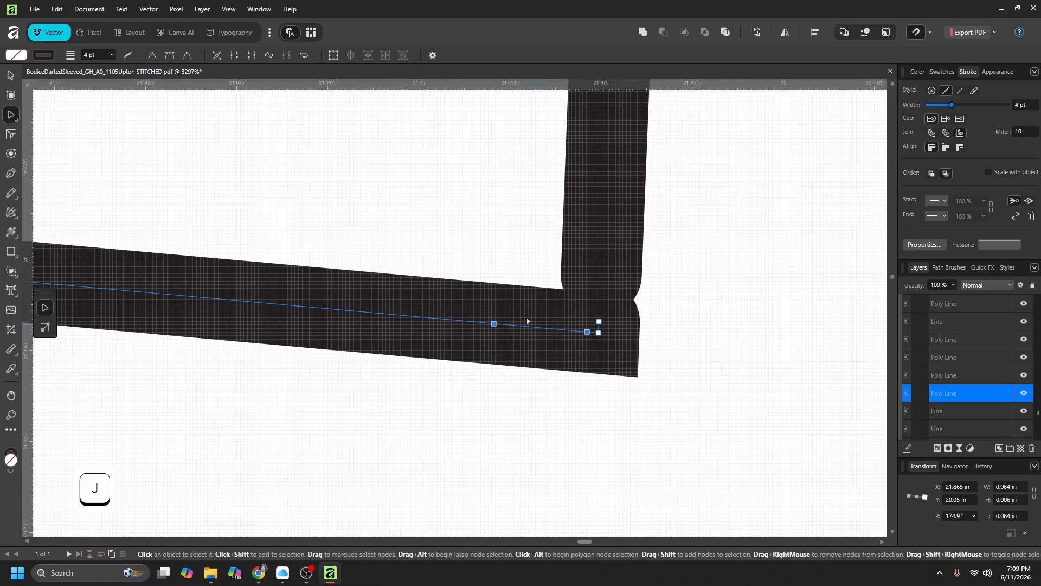
- Delete the two redundant nodes on the hem line just before the side-seam corner, restoring the line if it gets removed
click(494, 329)
key(BackSpace)
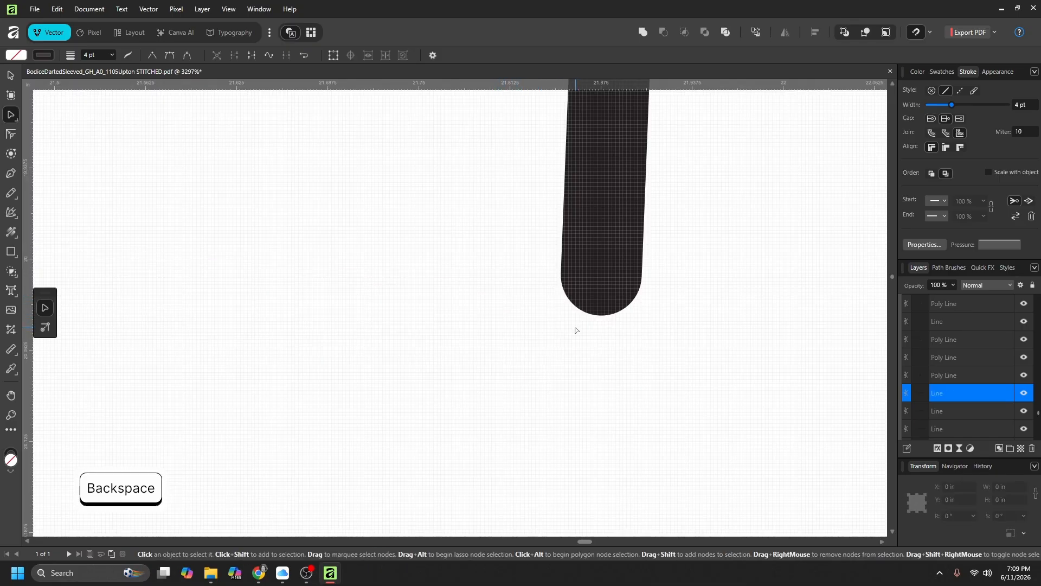
key(ctrl+z)
click(494, 324)
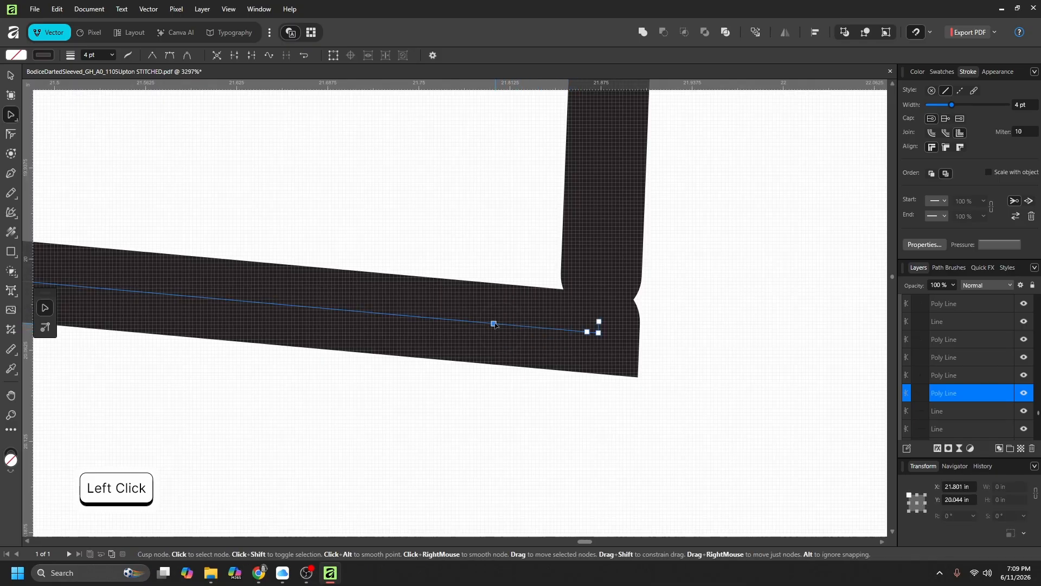
key(BackSpace)
click(587, 332)
key(BackSpace)
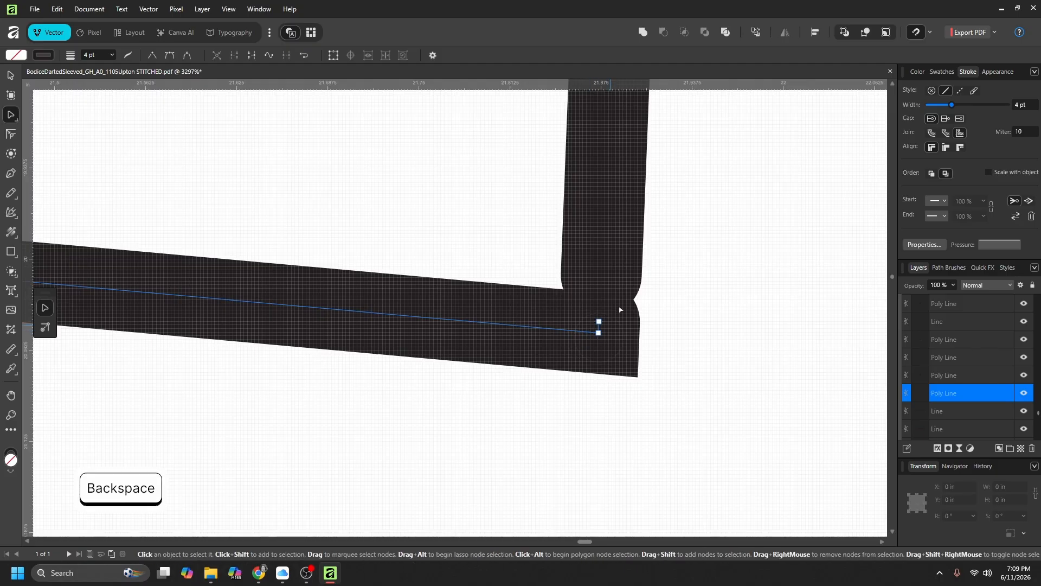
- Join the short corner segment to the lower end of the side seam and delete the redundant nodes above the hem corner
shift+click(607, 263)
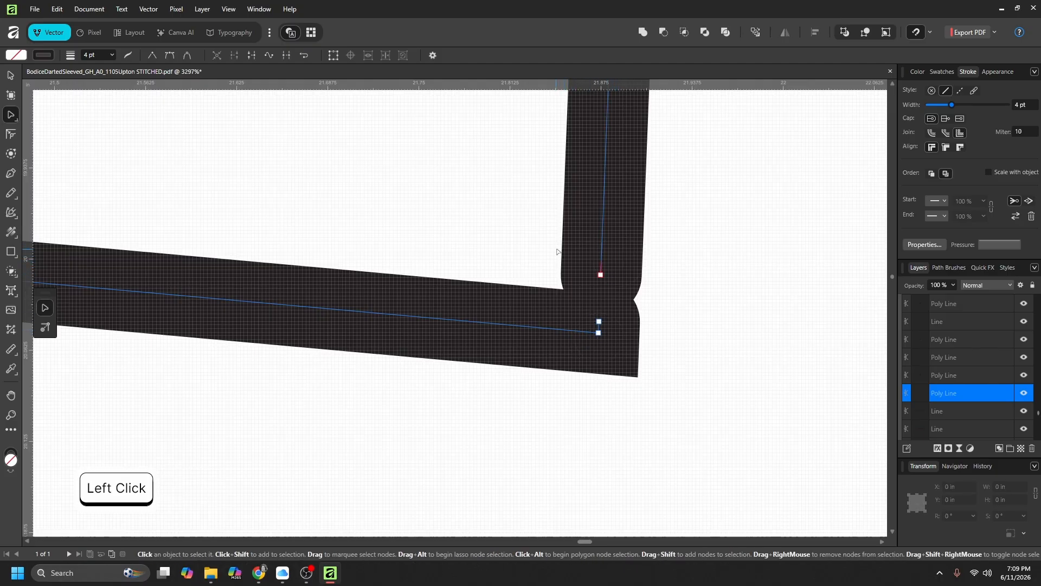
drag(556, 250, 660, 328)
key(ctrl+j)
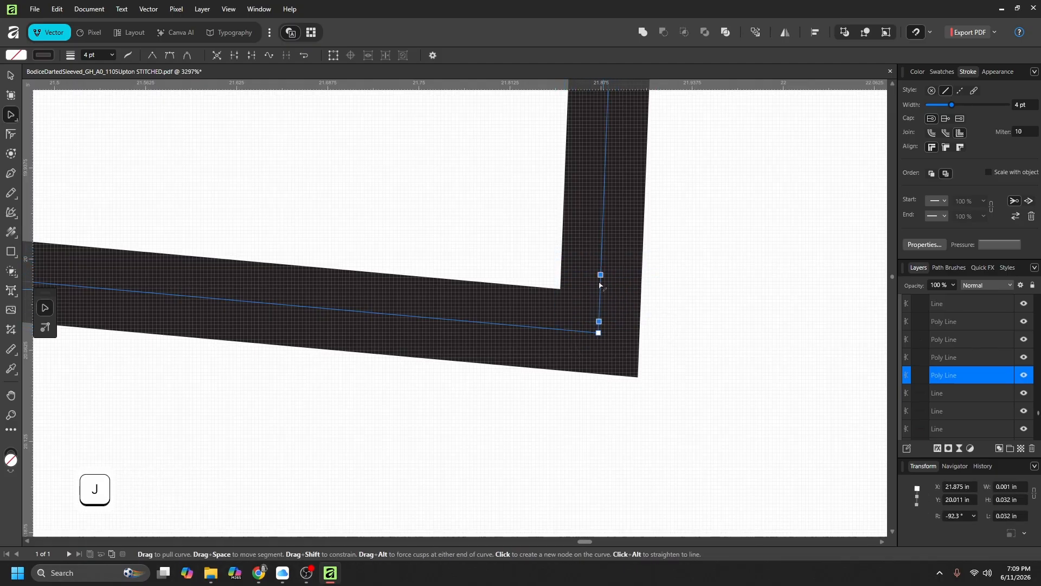
key(BackSpace)
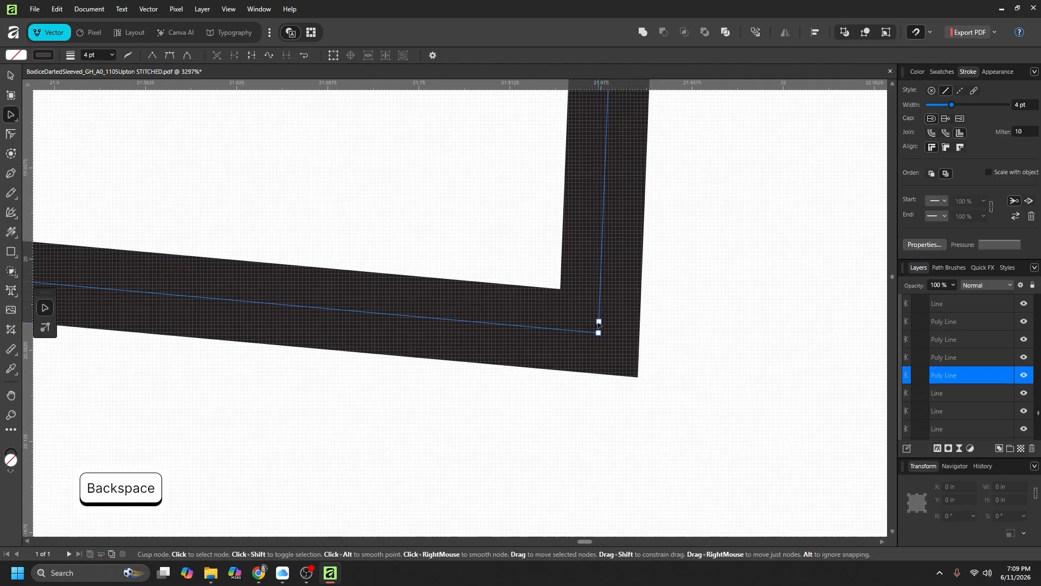
key(BackSpace)
- Add a node on the side seam at the lower lengthen/shorten line and break the curve there
scroll(601, 326, down, 6)
scroll(600, 326, down, 3)
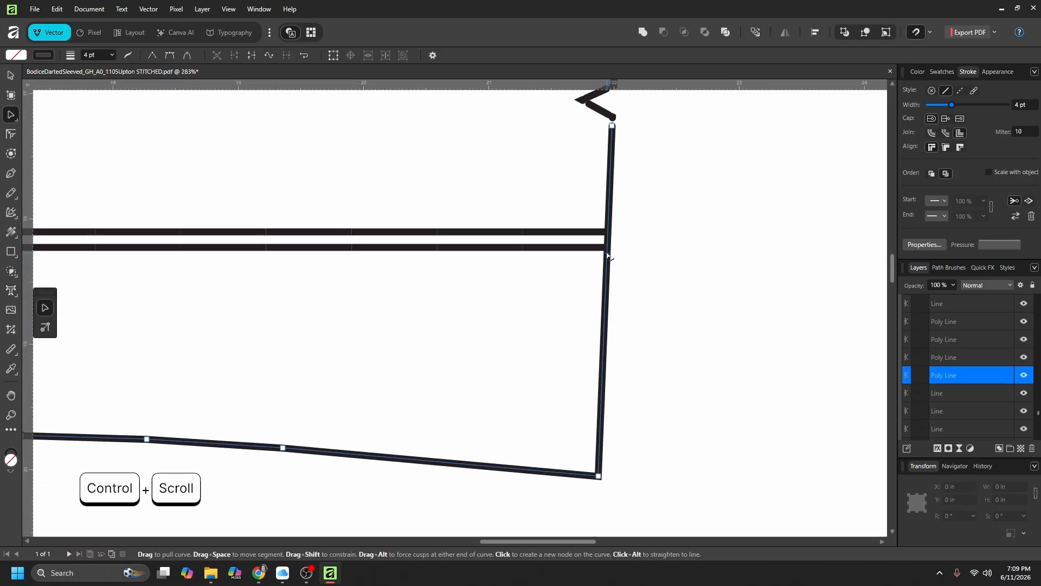
click(607, 248)
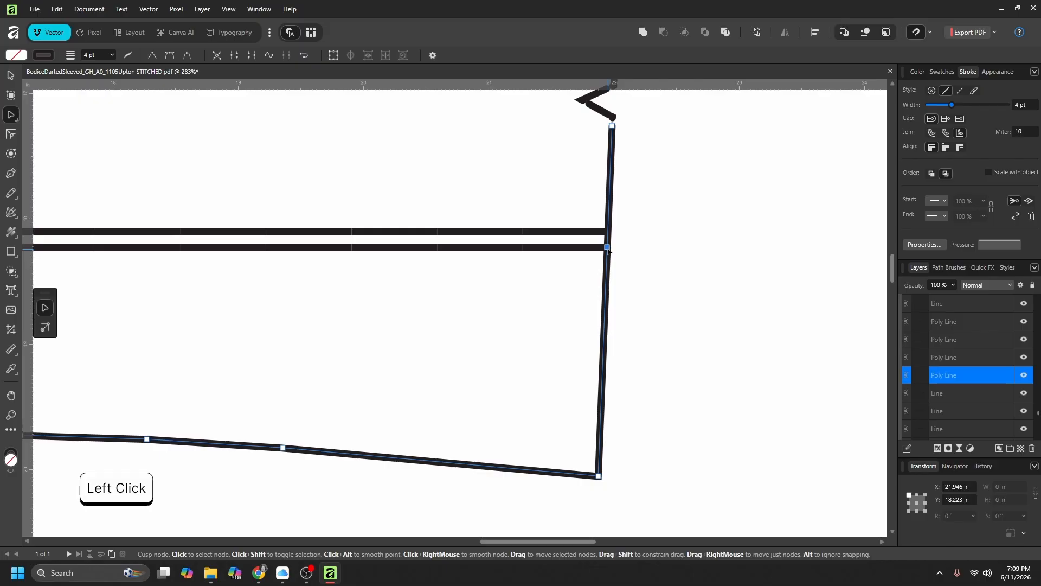
key(b)
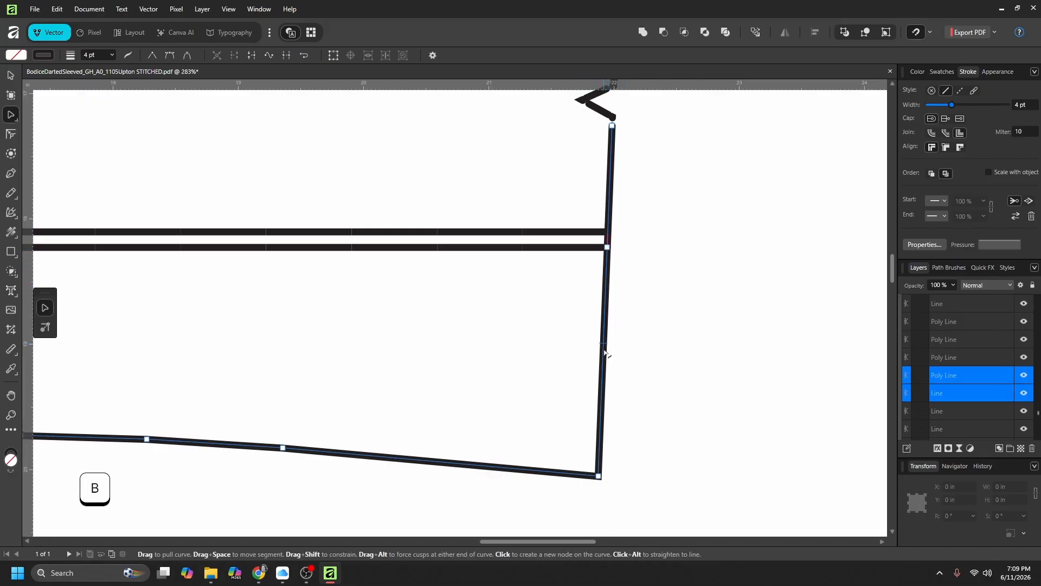
ctrl+scroll(605, 347, down, 5)
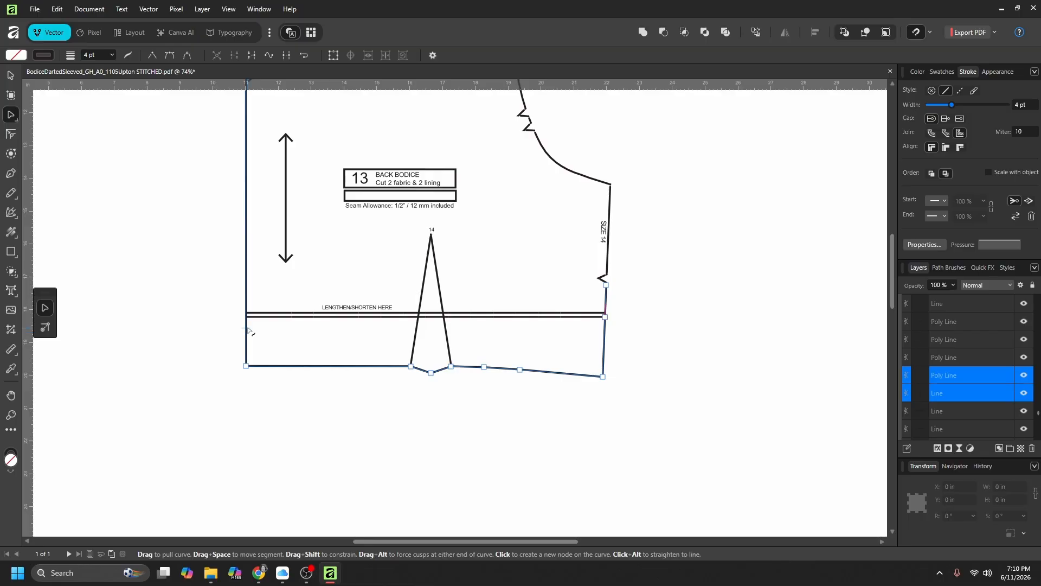
- Draw a square beside the centre back line and set its width and height to 1 in
click(12, 81)
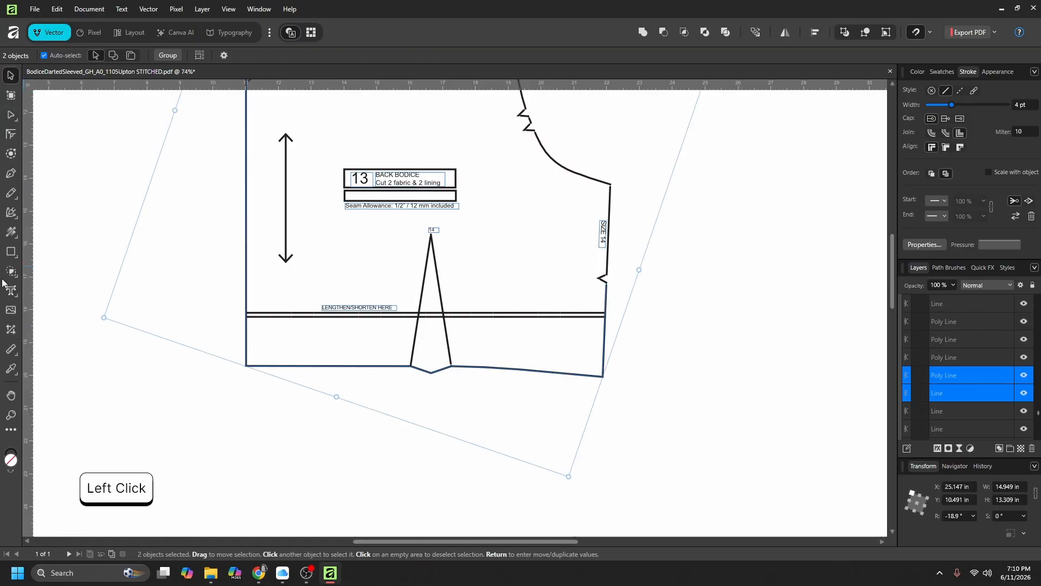
click(11, 252)
drag(157, 269, 189, 301)
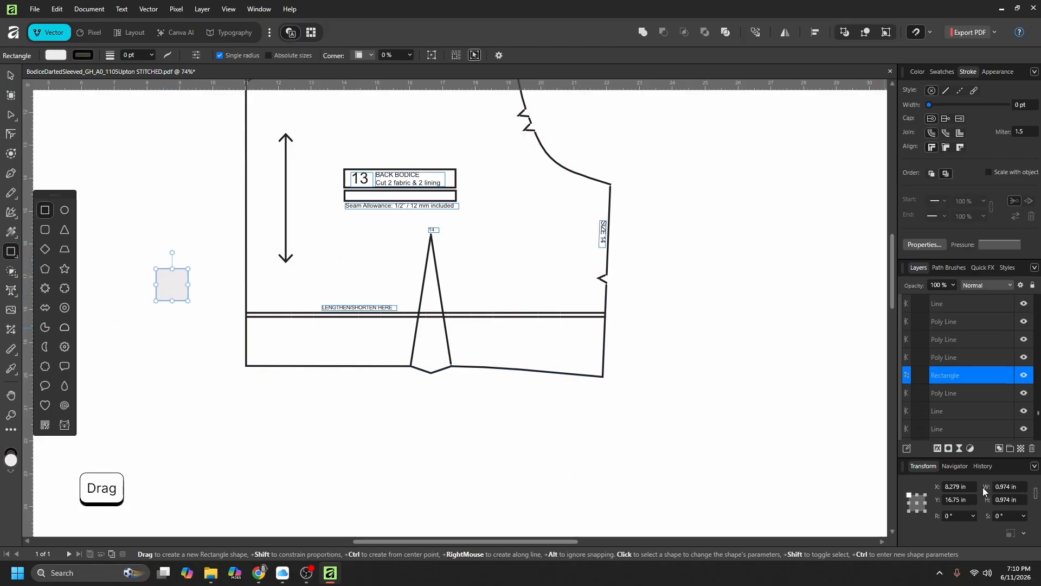
click(1004, 486)
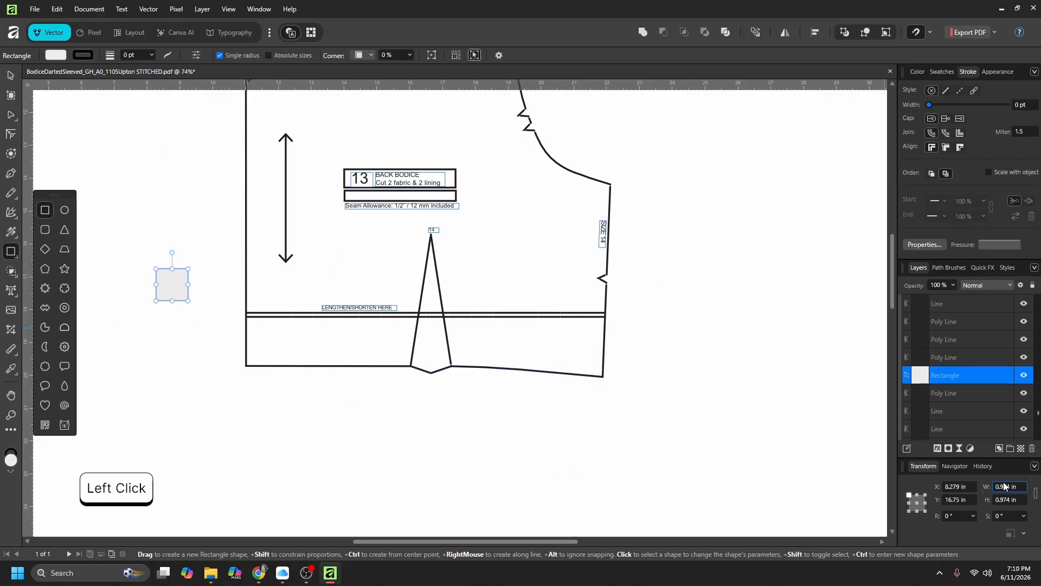
click(1004, 486)
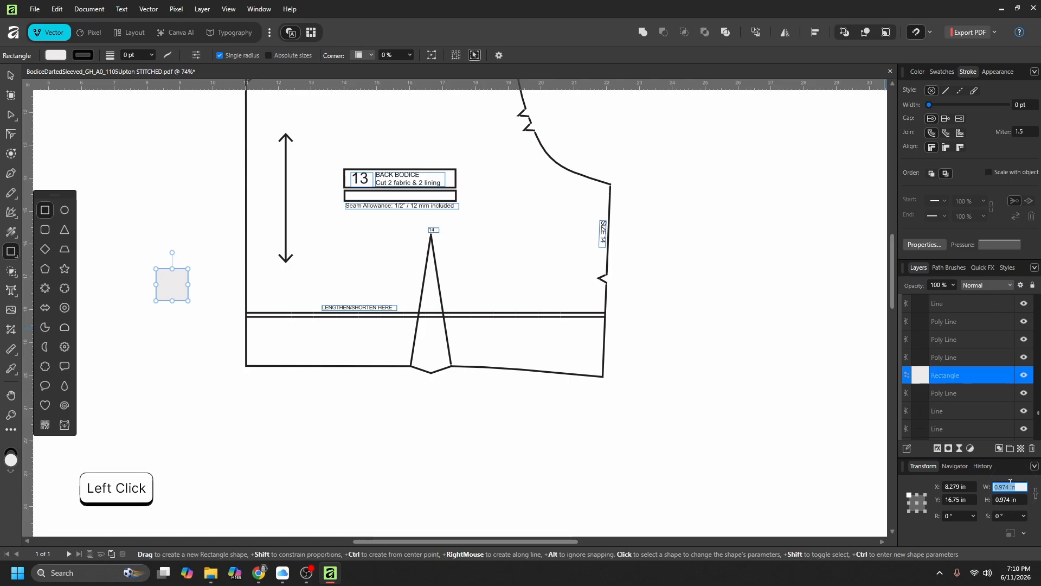
text(1)
key(Tab)
text(1)
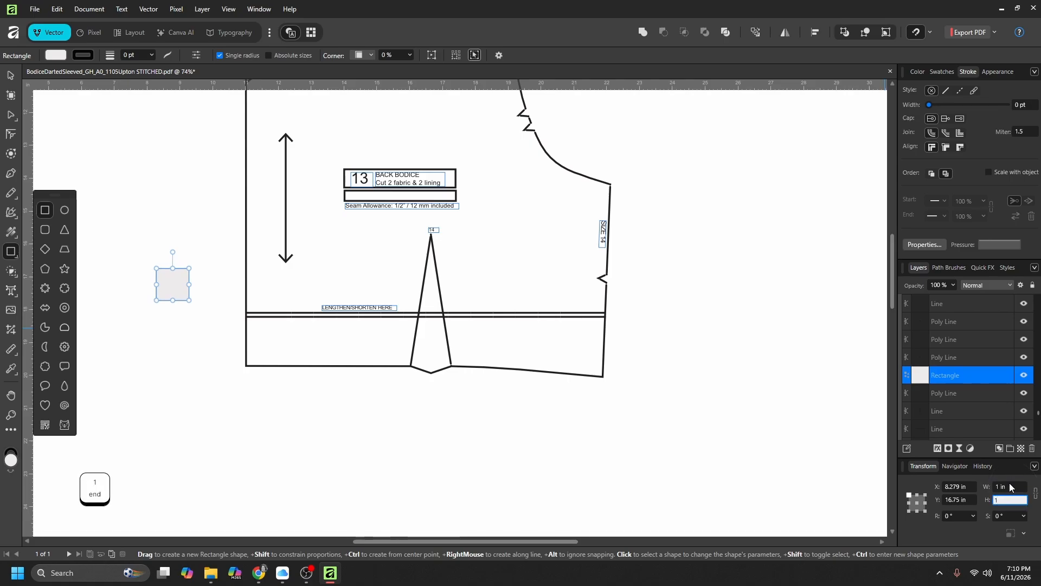
key(Tab)
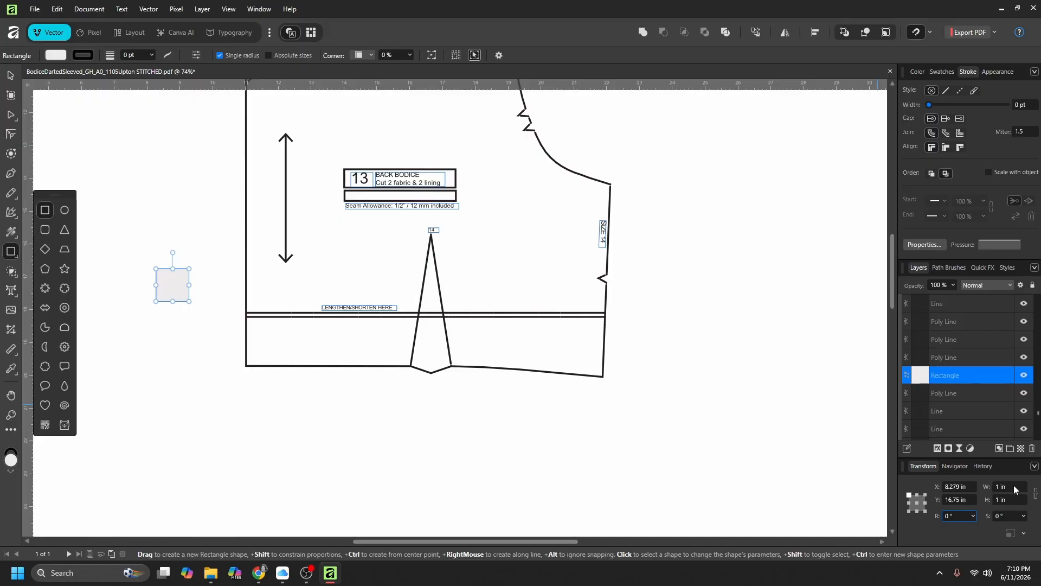
- Move the 1 in square against the centre back line, aligning its lower corner with the hem corner
click(9, 75)
drag(168, 293, 219, 347)
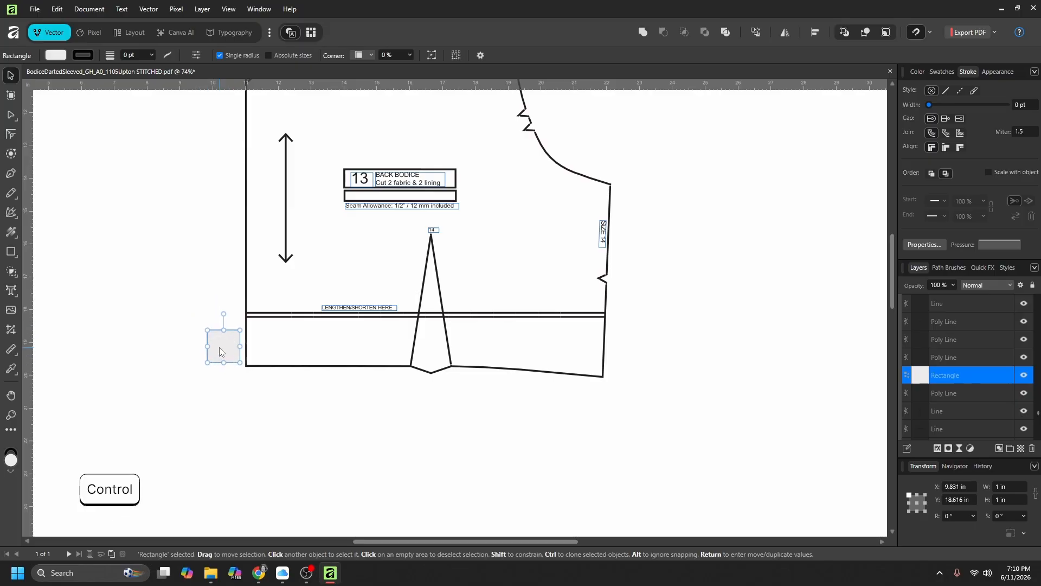
scroll(219, 348, up, 6)
scroll(219, 348, down, 3)
drag(238, 215, 272, 251)
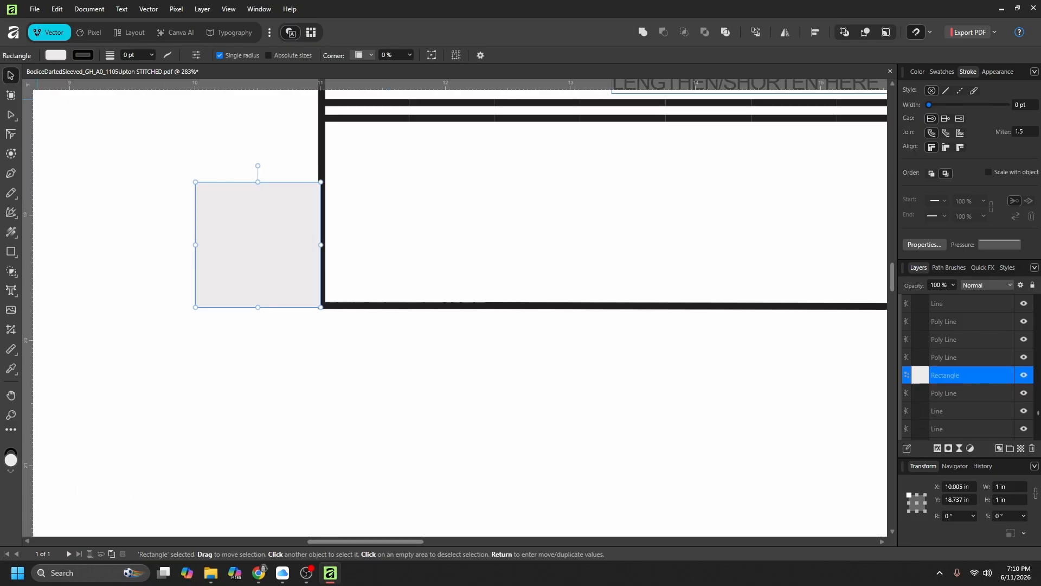
- Add a node on the centre back line level with the square's upper edge and break the curve there
click(11, 114)
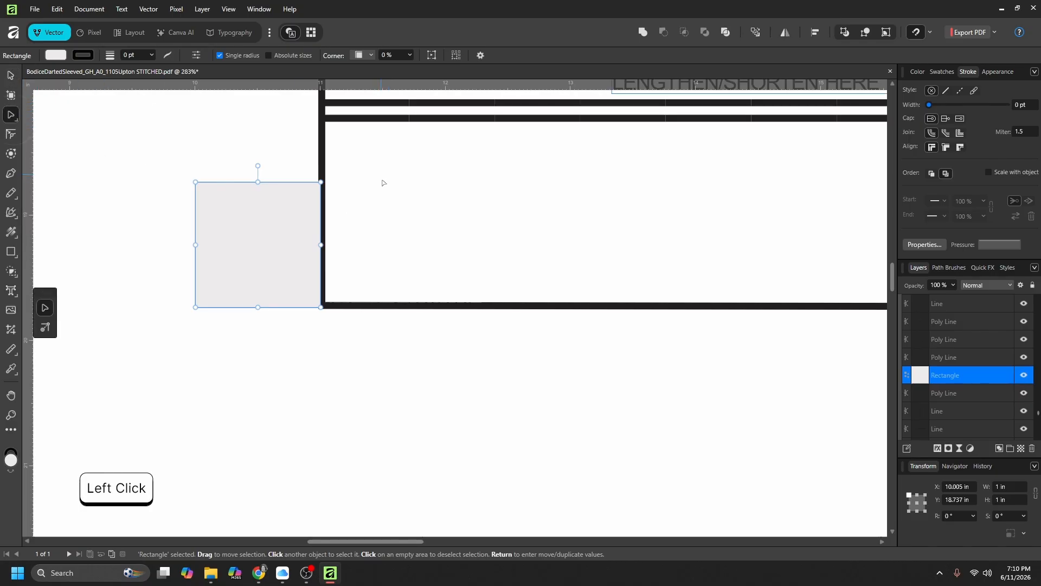
click(323, 167)
scroll(324, 167, up, 2)
ctrl+scroll(302, 256, up, 6)
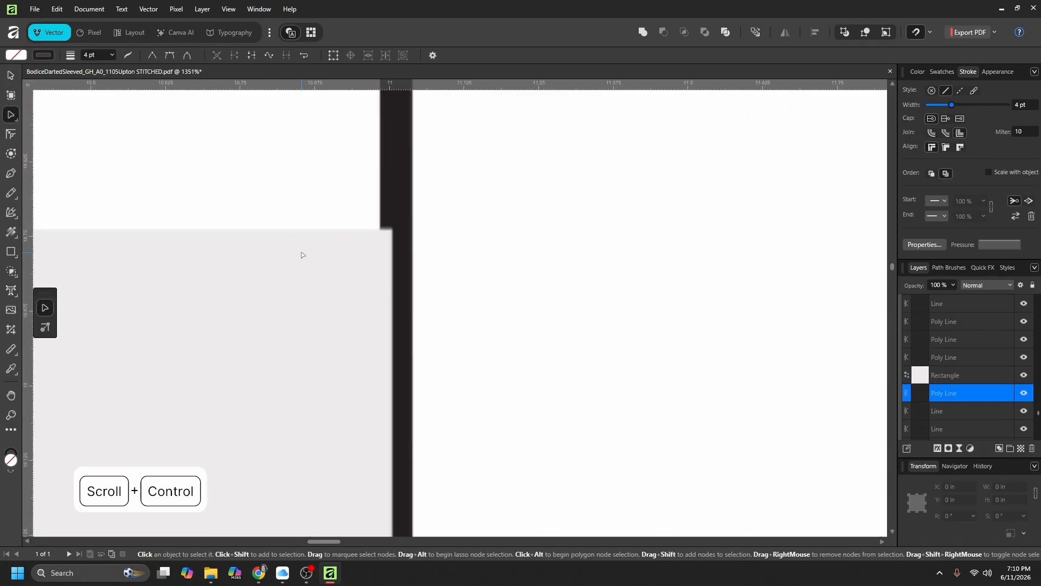
click(395, 182)
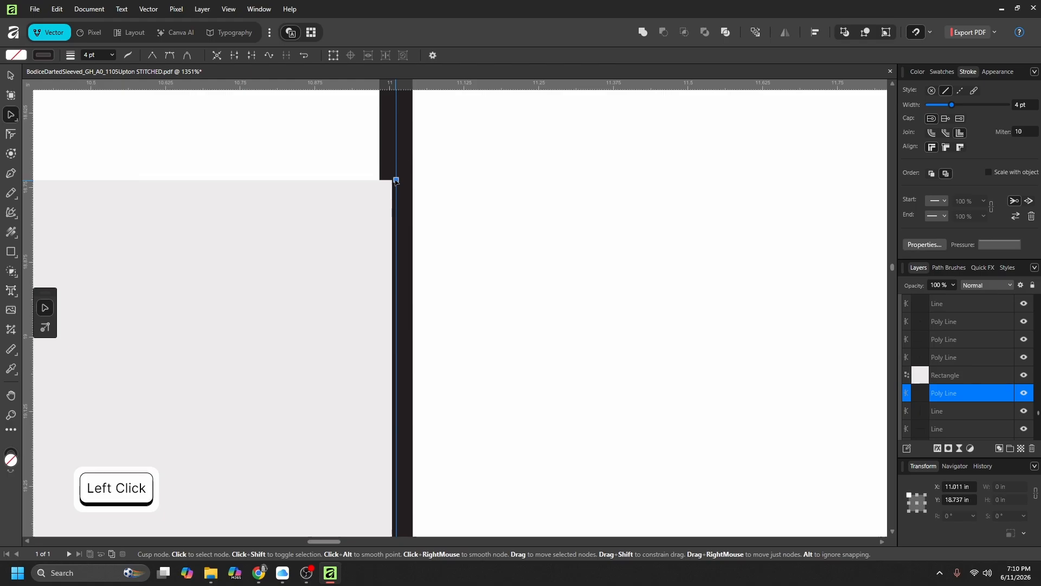
key(b)
- Move the 1 in measuring square horizontally away from the centre back line
click(10, 75)
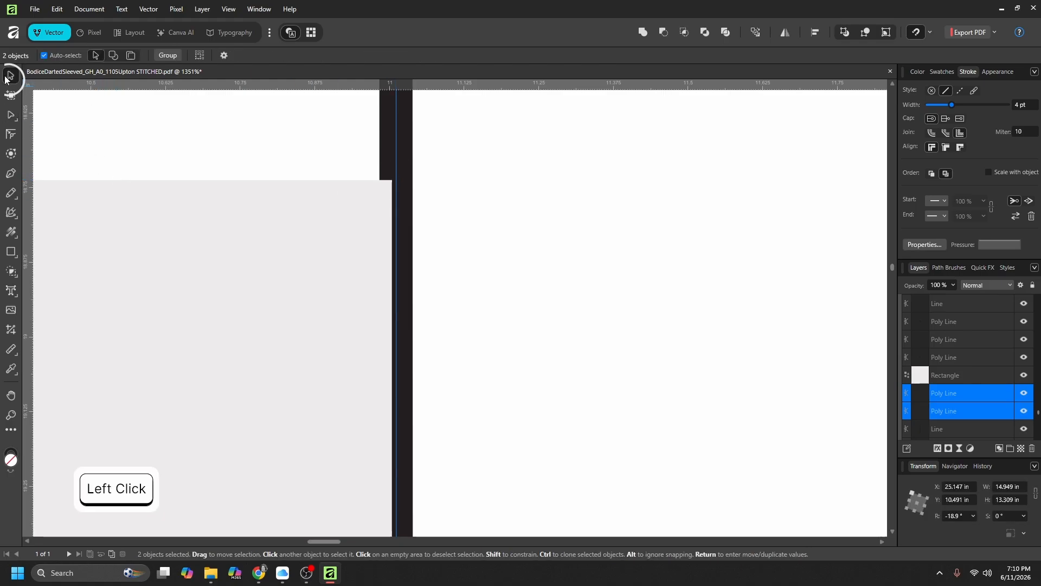
ctrl+scroll(185, 225, down, 3)
ctrl+scroll(188, 227, down, 8)
shift+drag(182, 247, 135, 261)
key(ctrl+z)
click(176, 252)
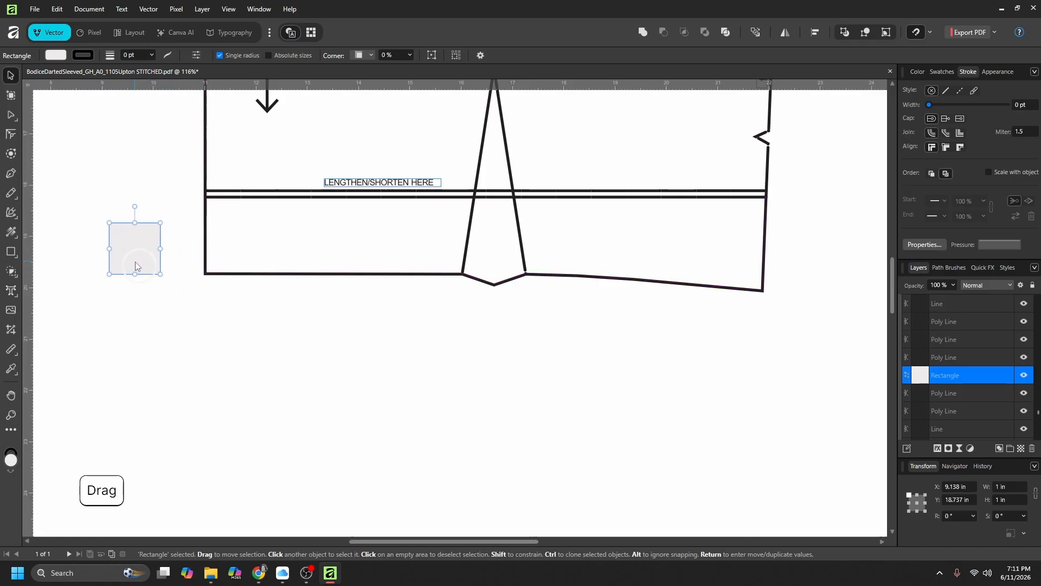
- Select the separated lower hem piece and enable its transform origin
click(205, 235)
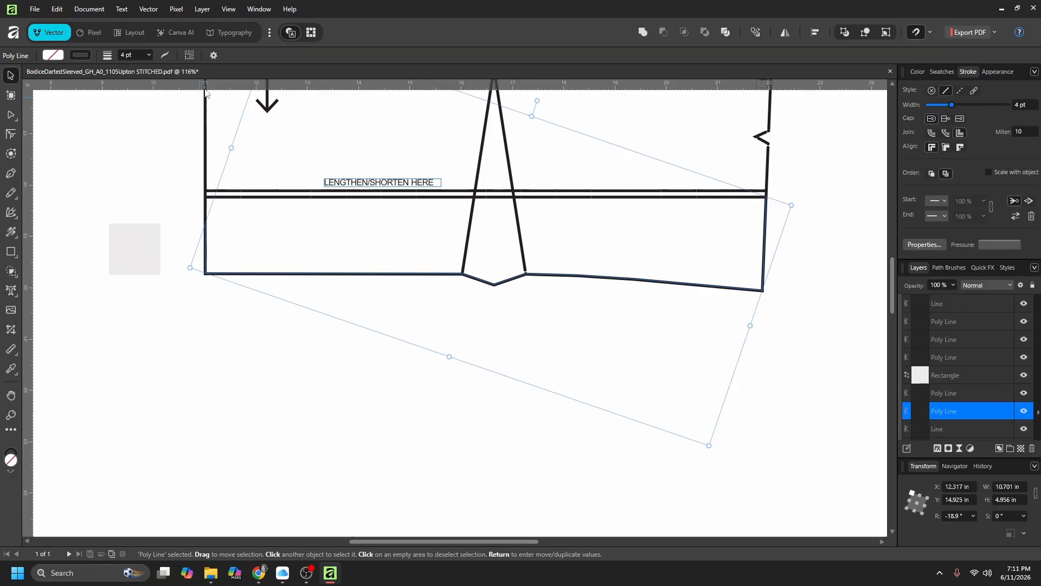
click(216, 56)
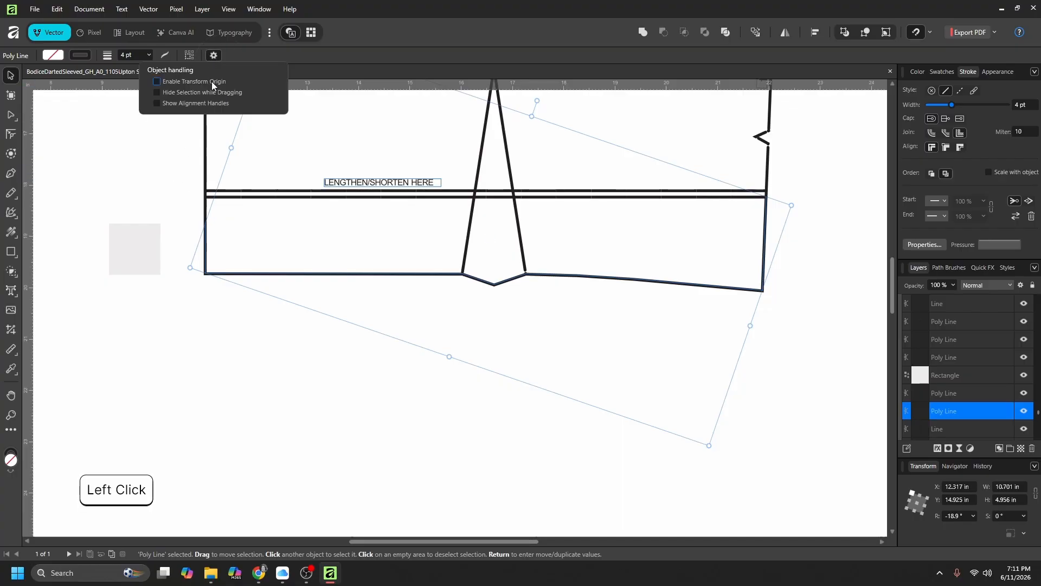
click(211, 81)
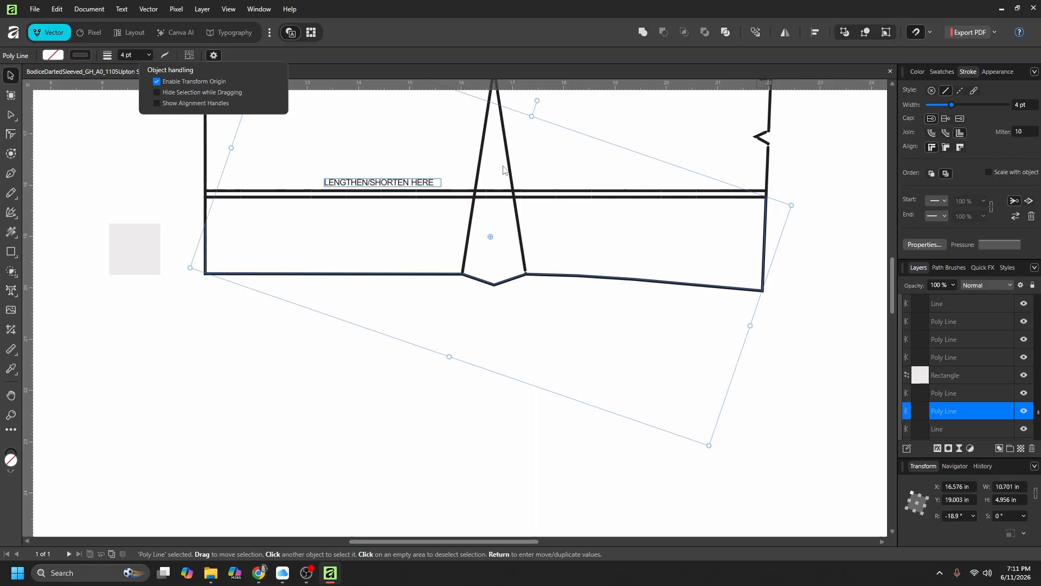
- Place the hem piece's transform origin exactly on the corner node where the hem meets the side seam
click(492, 238)
drag(495, 234, 735, 281)
scroll(752, 285, up, 8)
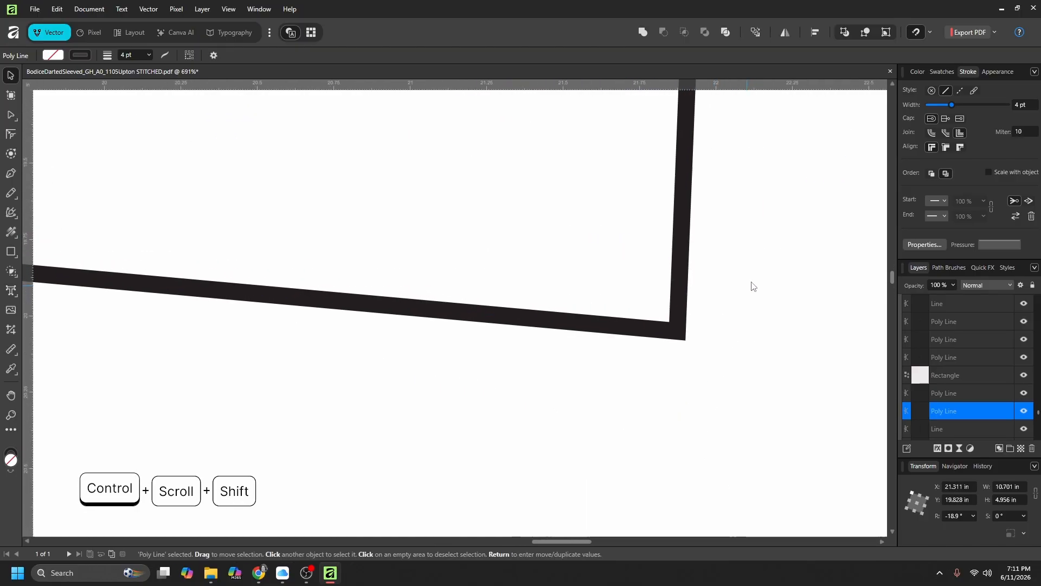
drag(472, 262, 646, 342)
scroll(645, 331, up, 10)
click(645, 346)
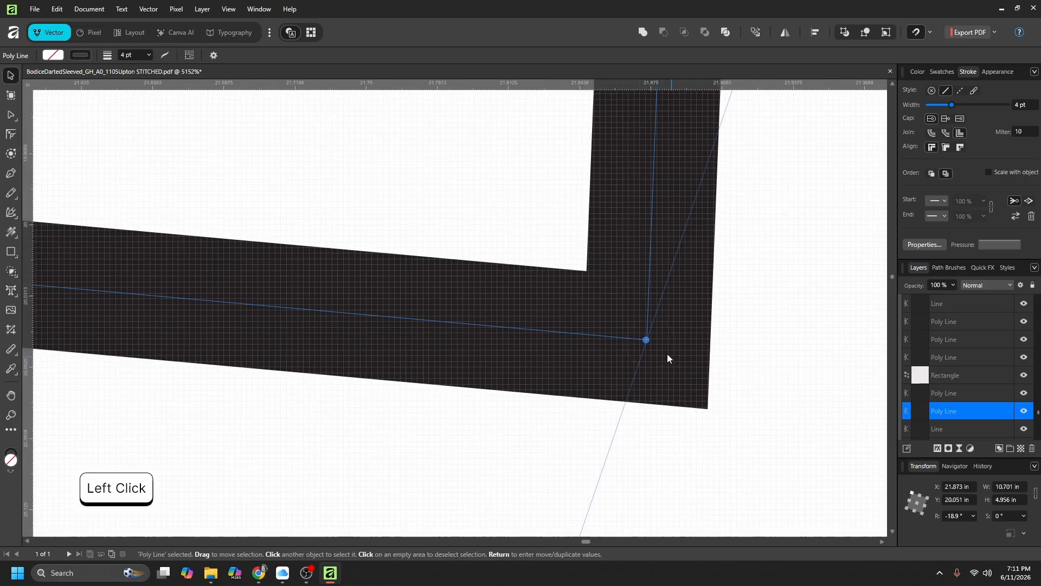
scroll(648, 352, down, 15)
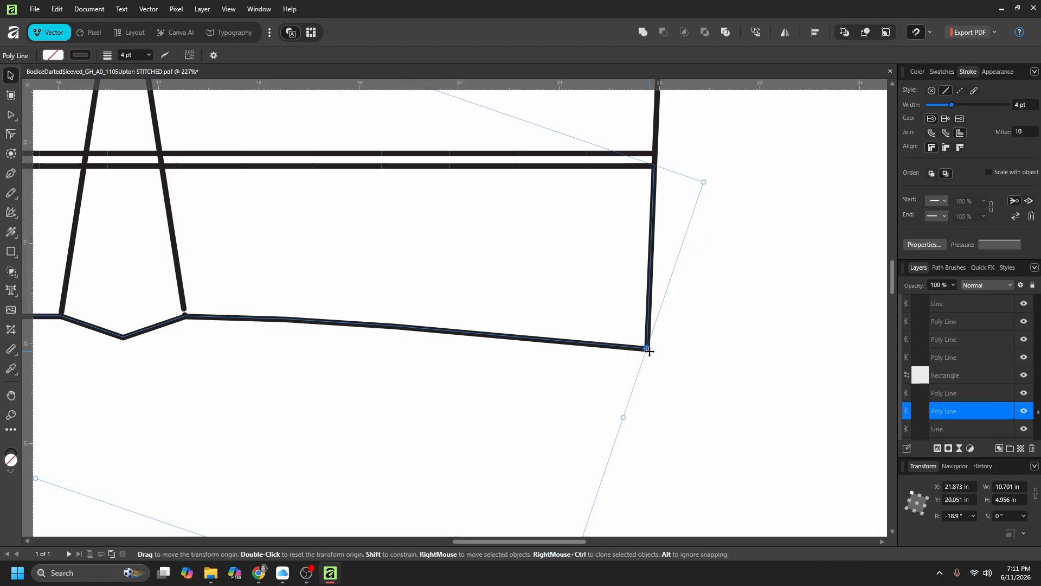
- Rotate the hem piece about its side-seam corner to -24.1°, raising its centre back corner level with the cut end of the centre back line
scroll(650, 352, down, 7)
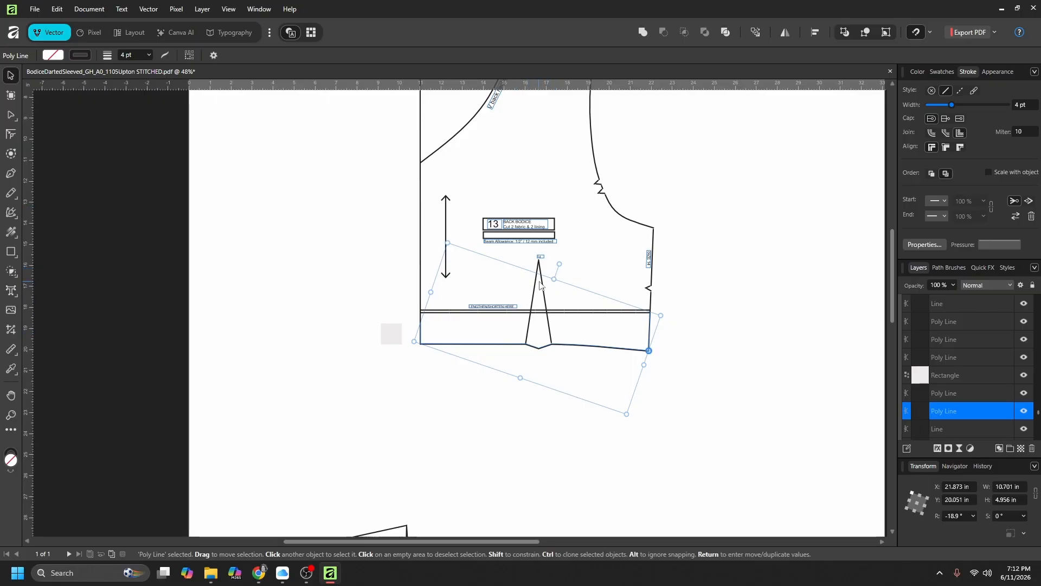
ctrl+scroll(540, 293, up, 5)
scroll(540, 293, down, 1)
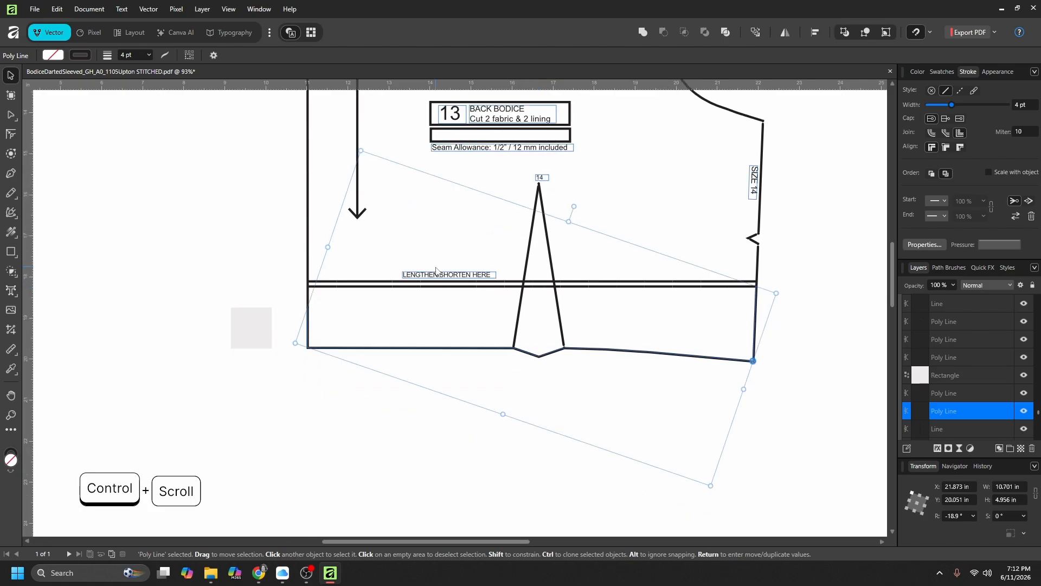
drag(576, 205, 597, 194)
scroll(325, 304, up, 6)
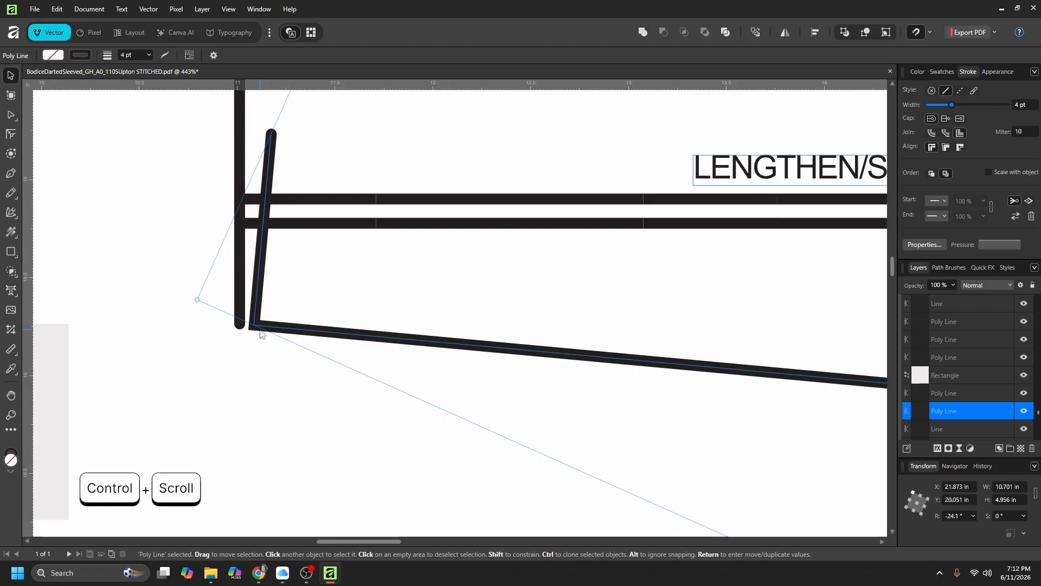
scroll(260, 332, down, 7)
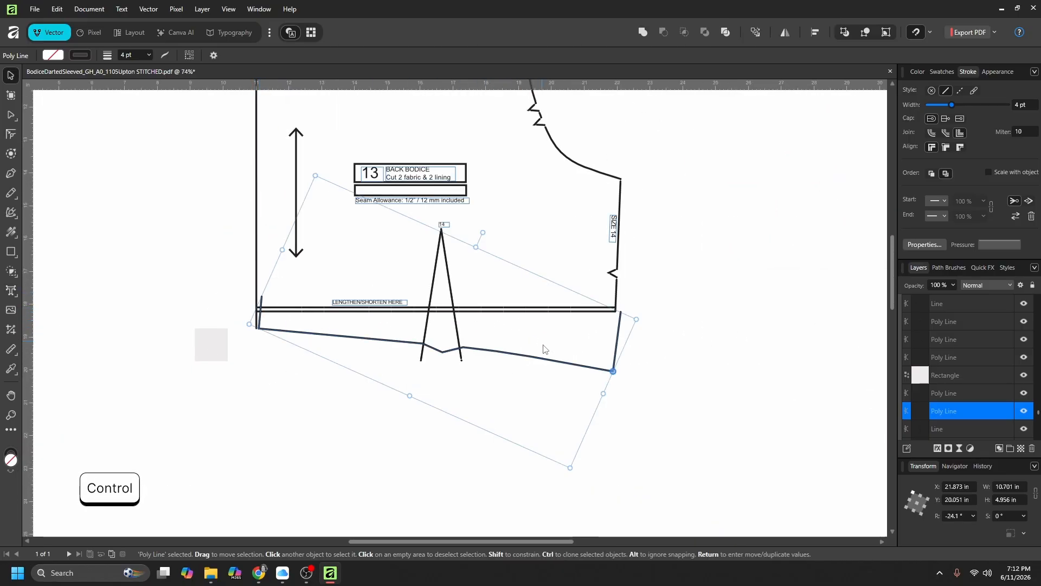
click(620, 334)
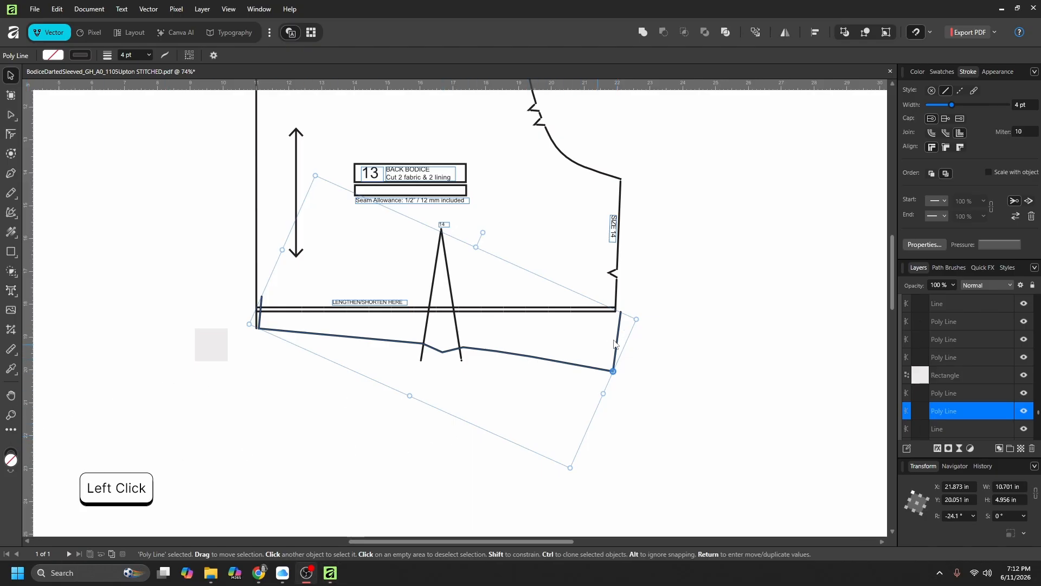
ctrl+scroll(614, 343, up, 5)
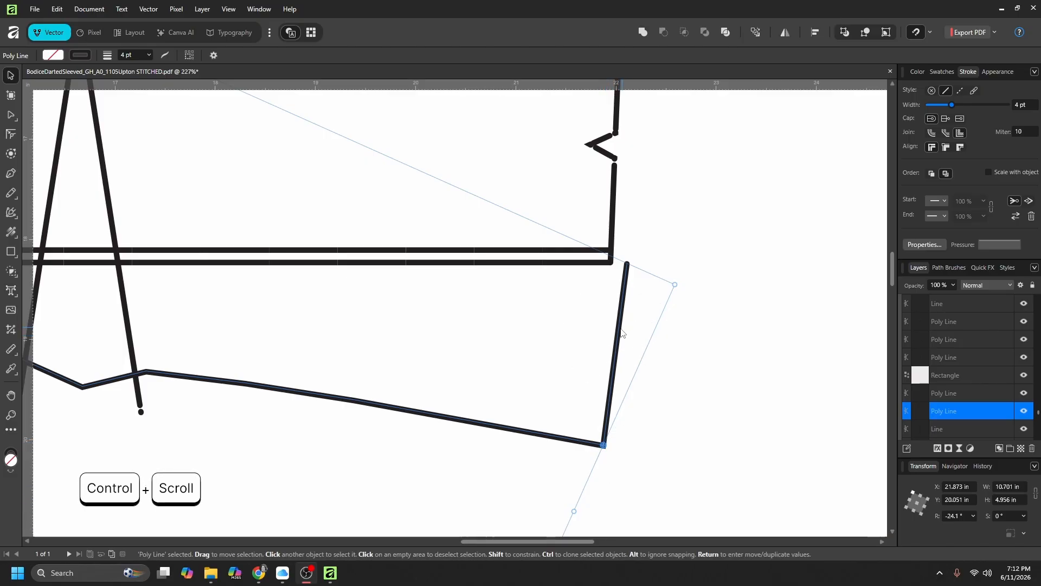
- Move the top node of the hem piece's side seam onto the lower end of the bodice's side seam
double_click(623, 333)
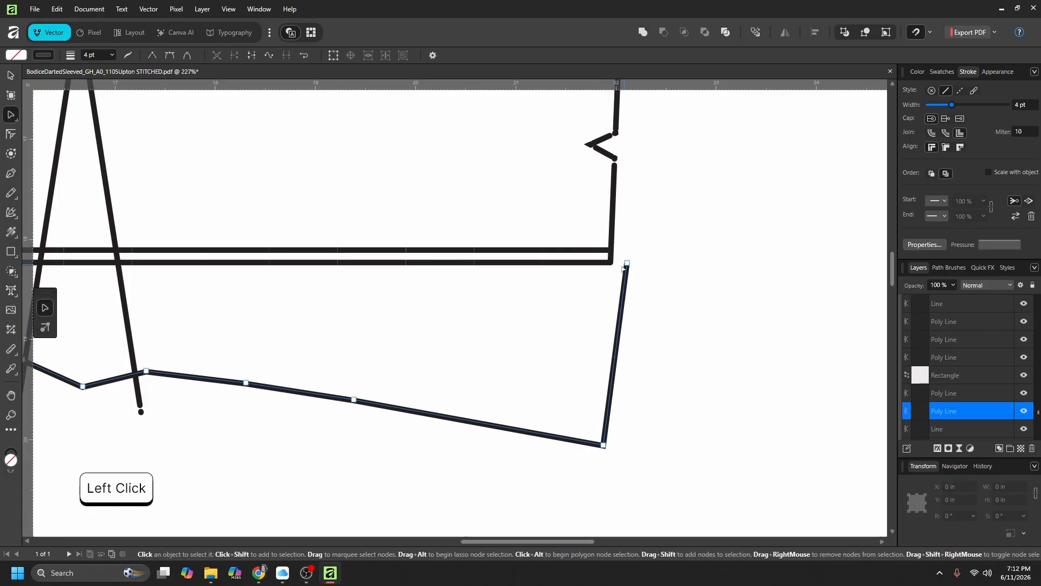
drag(624, 266, 613, 264)
- Delete the hem piece's leftover upper end node at the centre back, removing the slanted centre back segment
scroll(442, 353, left, 5)
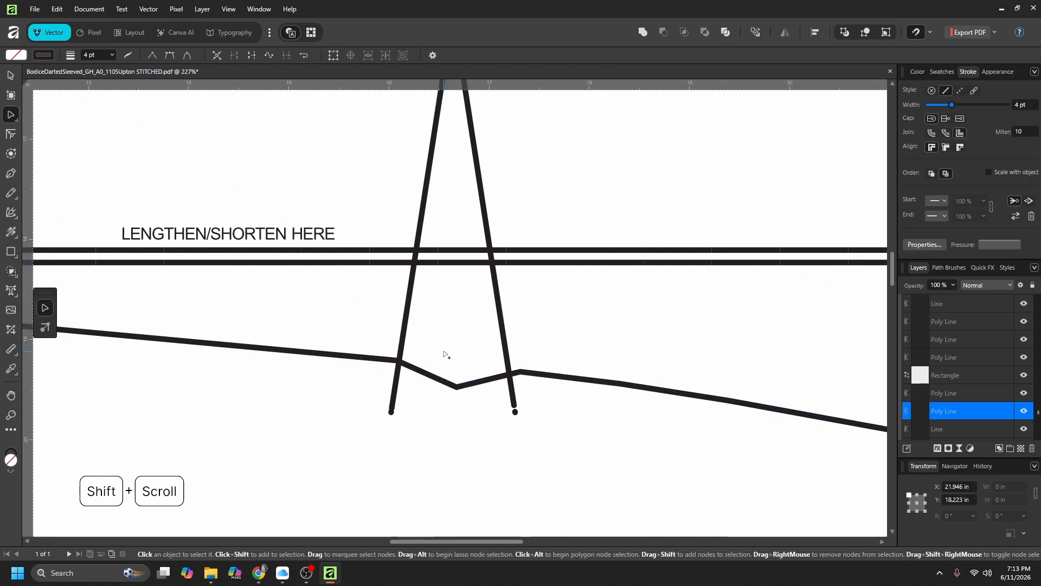
scroll(444, 353, left, 5)
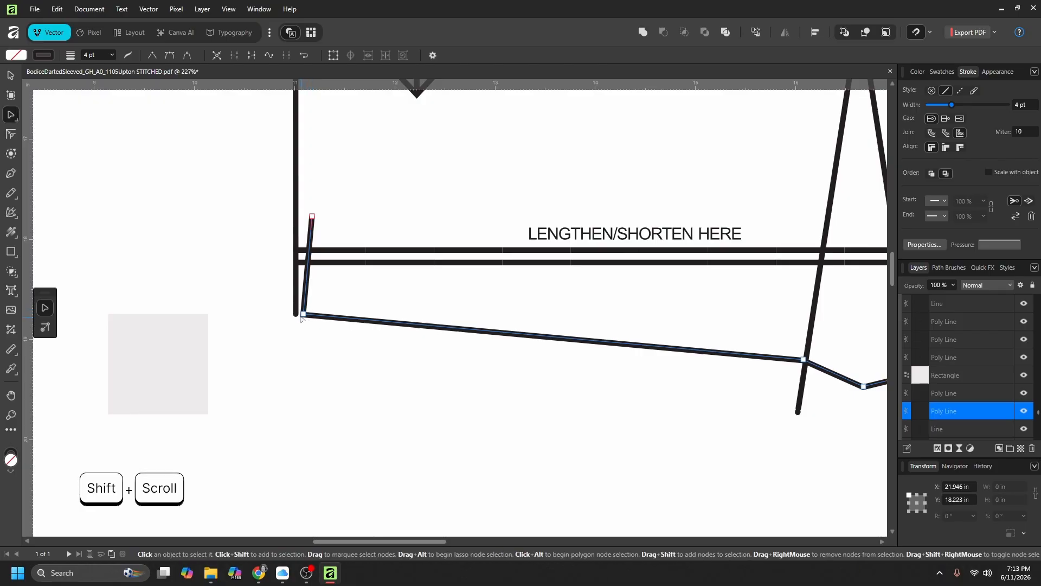
ctrl+scroll(302, 316, up, 6)
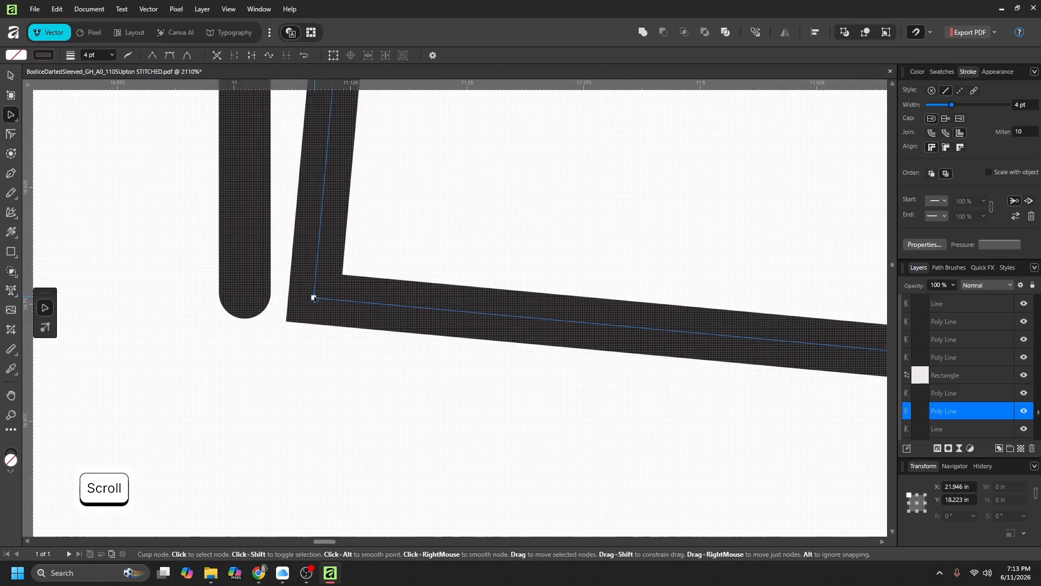
click(314, 297)
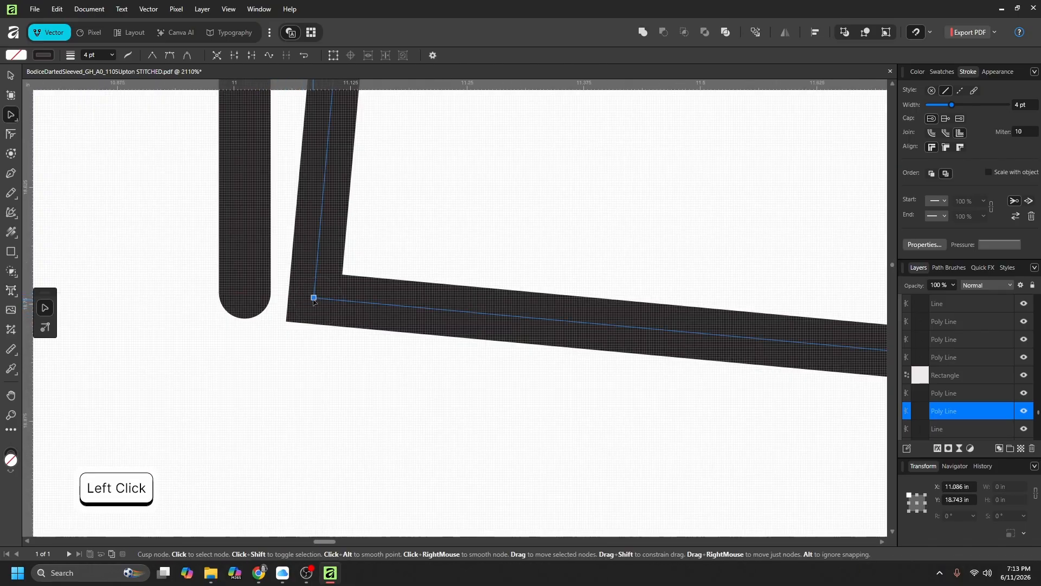
ctrl+scroll(314, 299, down, 3)
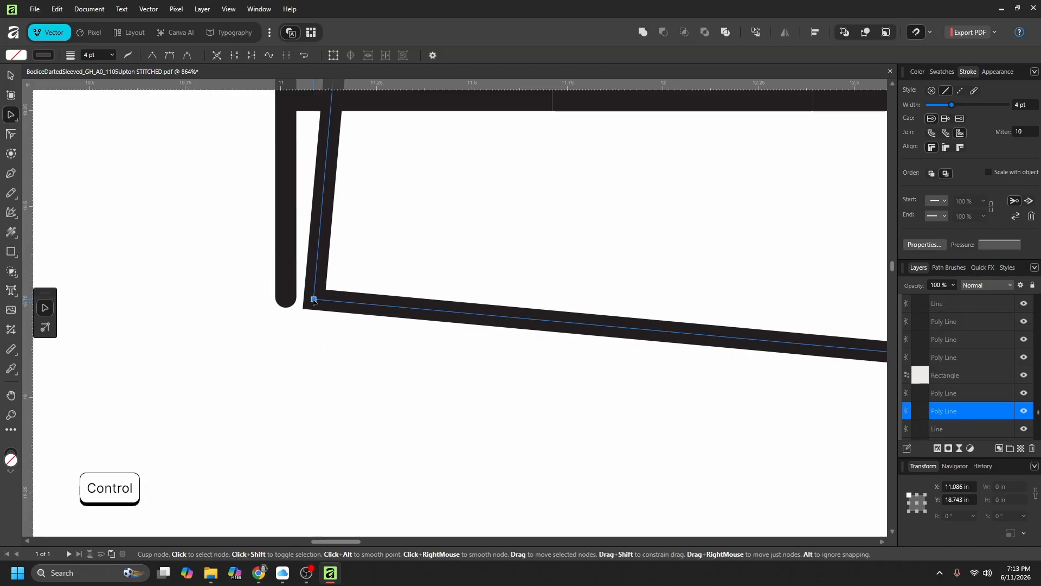
ctrl+scroll(314, 300, down, 4)
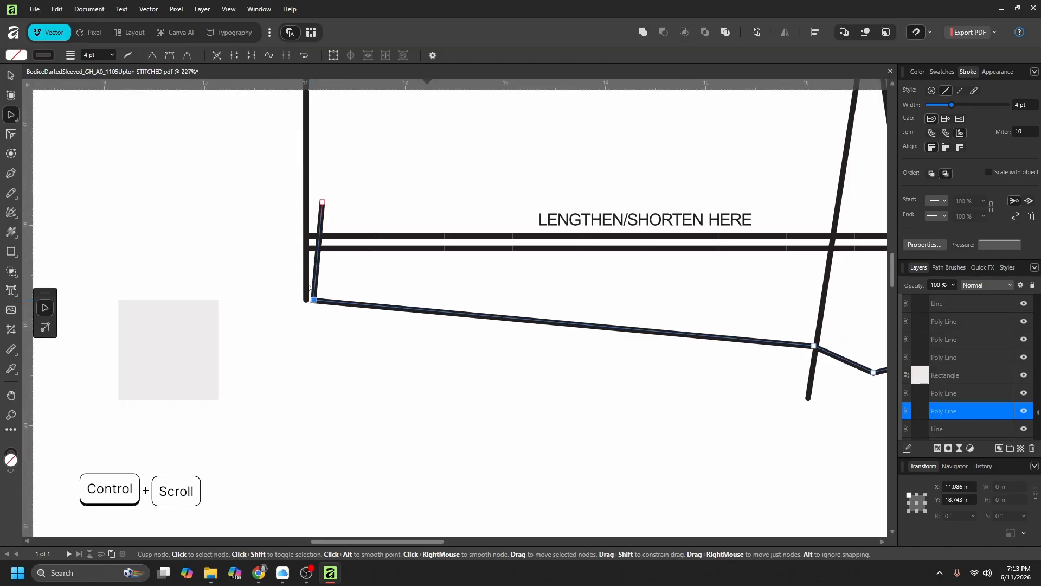
click(323, 202)
key(Delete)
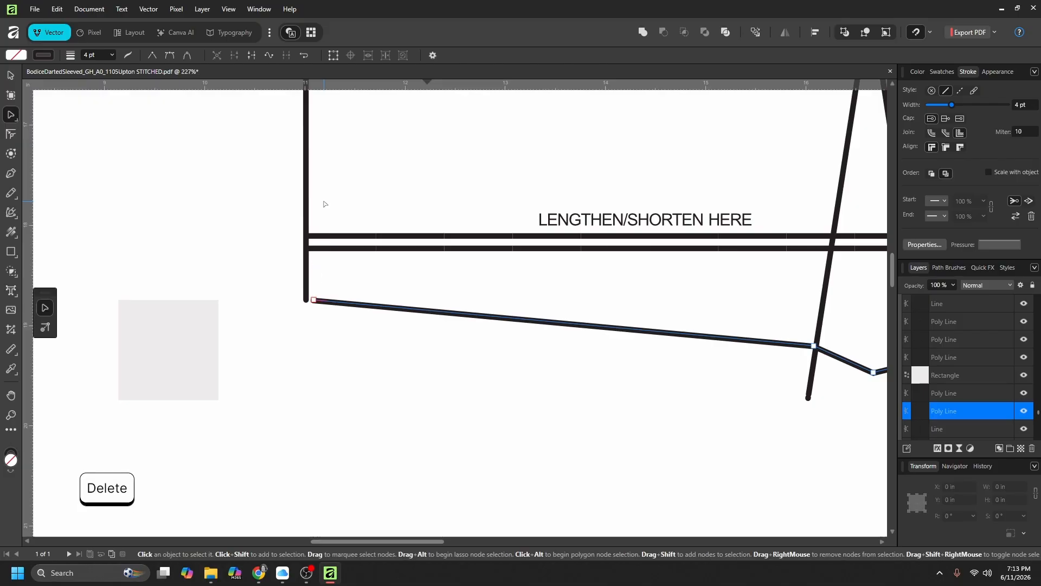
- Snap the hem's open end node onto the lower end of the centre back line
ctrl+scroll(309, 296, up, 5)
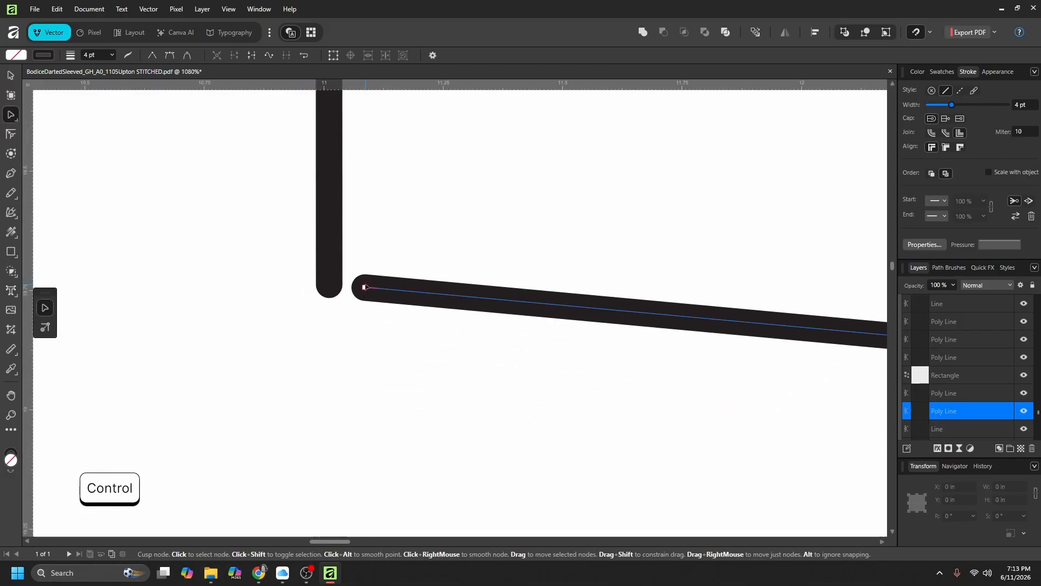
ctrl+click(365, 288)
drag(365, 288, 331, 283)
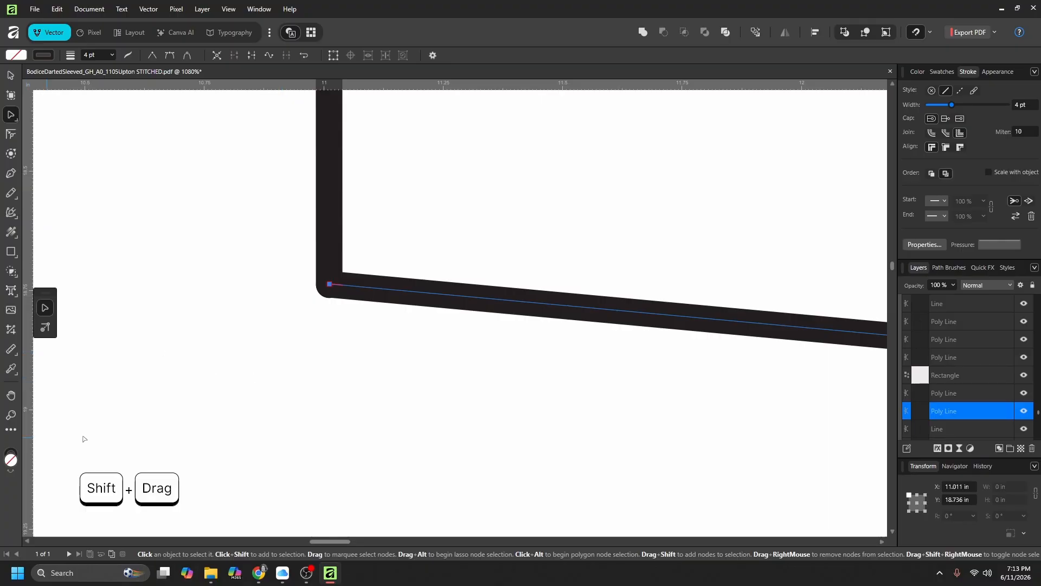
- Shorten the dart leg nearer the centre back by moving its lower end node onto the hemline corner
ctrl+scroll(390, 386, down, 10)
shift+scroll(477, 398, right, 3)
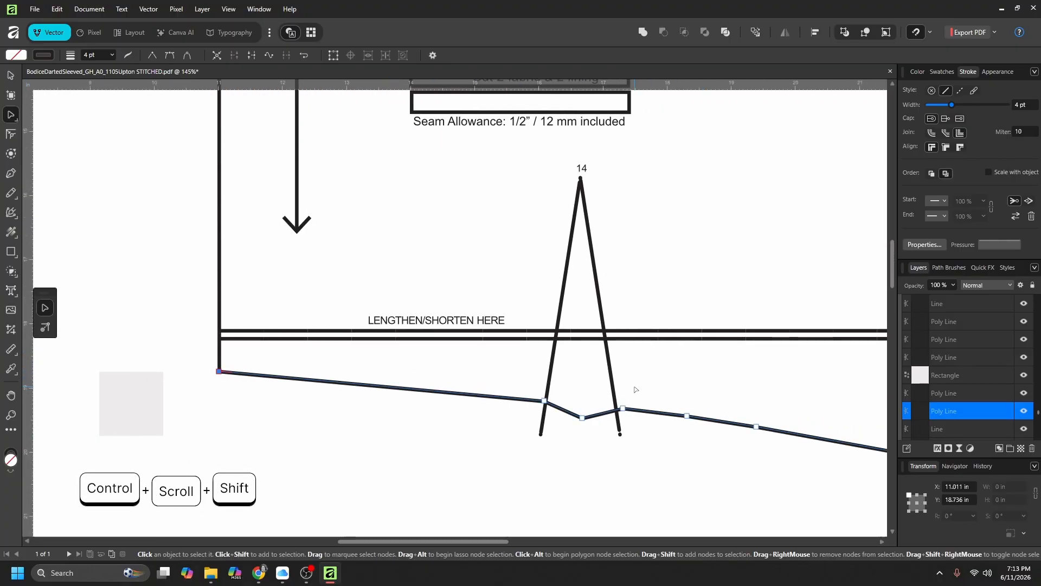
shift+scroll(543, 402, right, 2)
scroll(459, 394, down, 4)
click(469, 237)
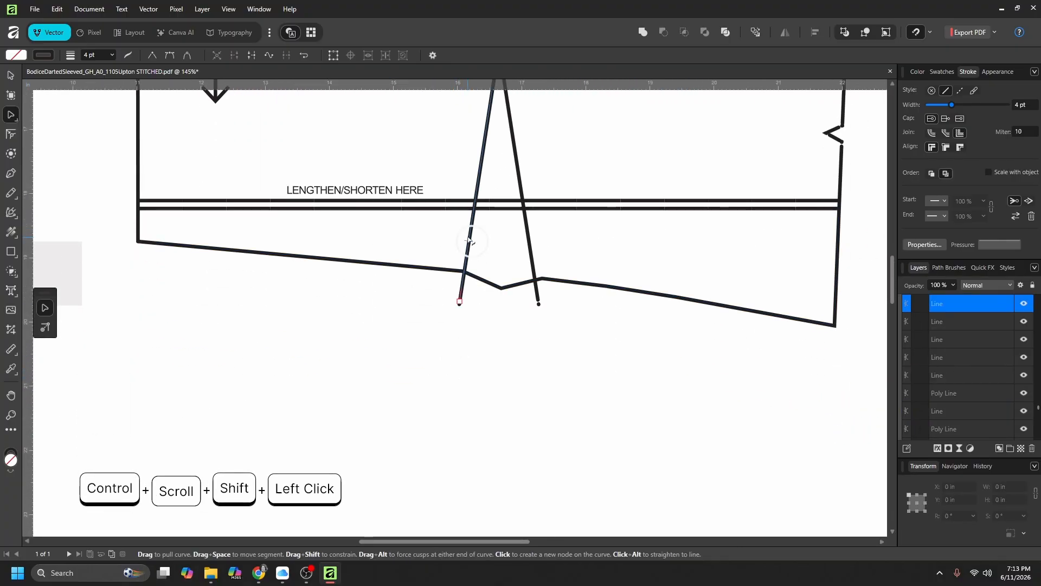
scroll(472, 236, up, 2)
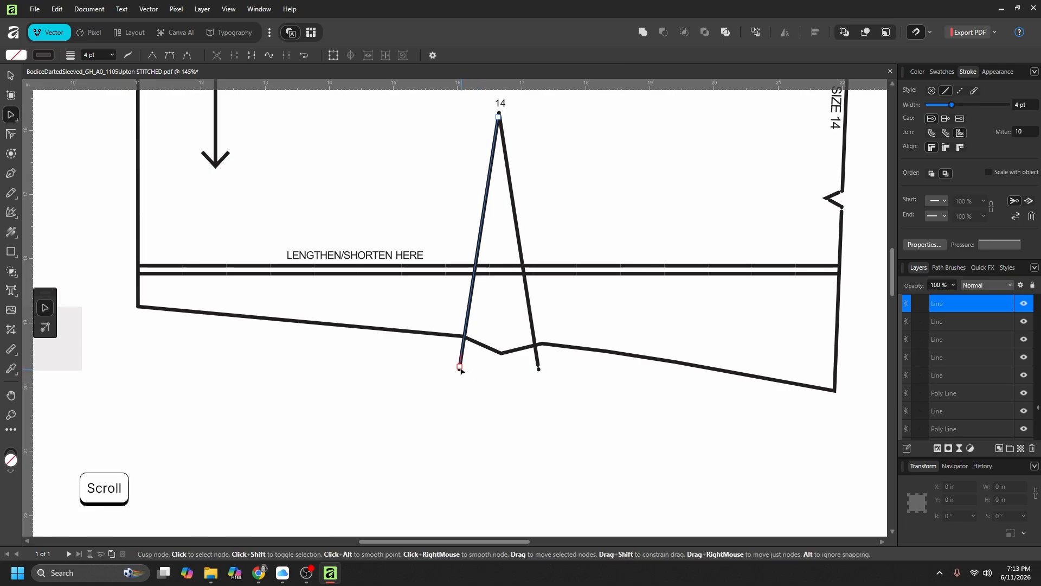
ctrl+scroll(463, 364, up, 8)
drag(464, 356, 479, 208)
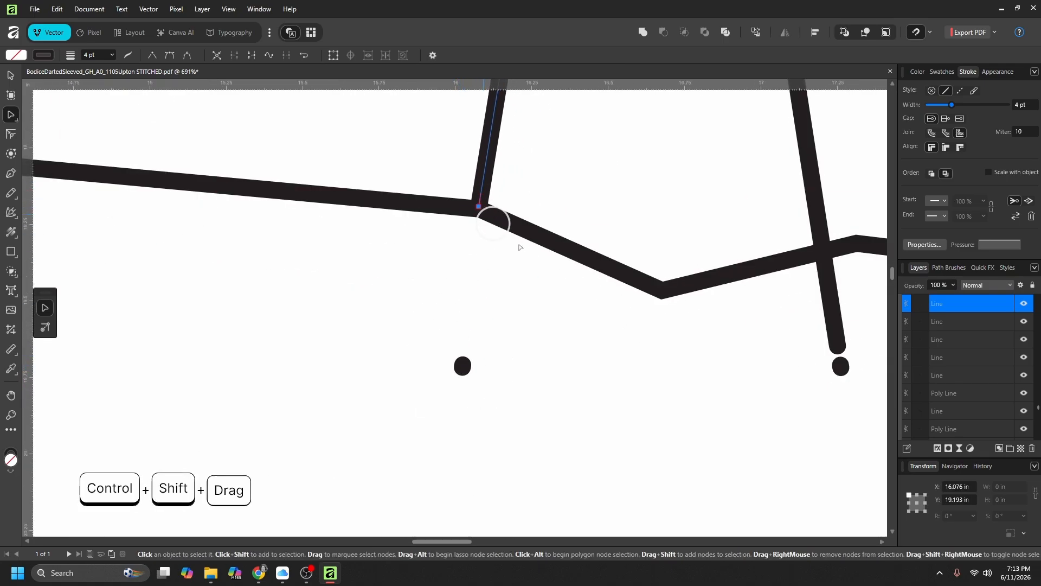
- Move the lower end node of the dart leg nearer the side seam onto its hemline corner
click(839, 347)
drag(839, 347, 855, 239)
ctrl+scroll(774, 325, down, 8)
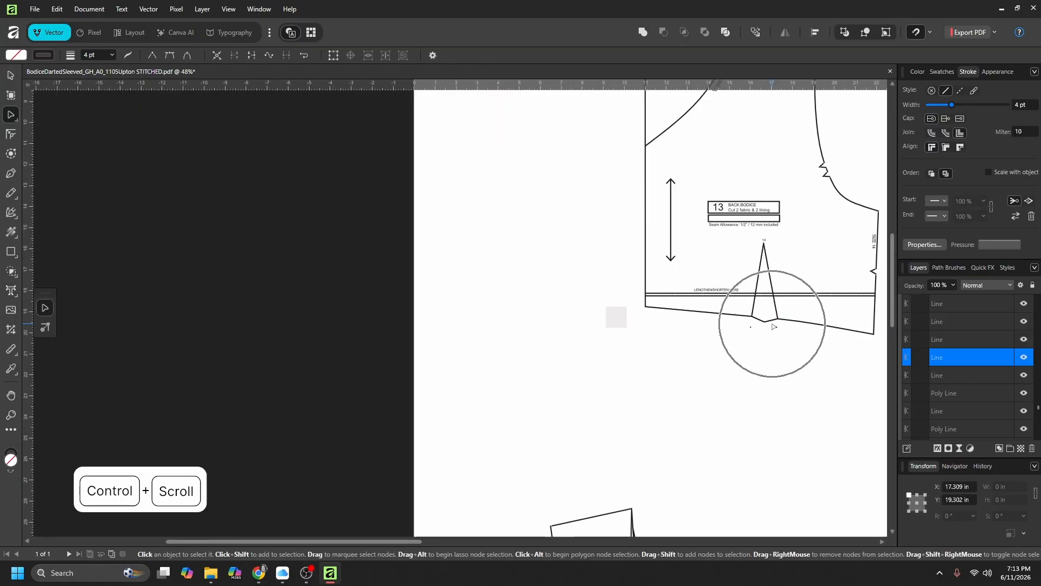
ctrl+shift+scroll(774, 326, left, 3)
ctrl+scroll(776, 328, up, 3)
ctrl+shift+scroll(777, 335, left, 1)
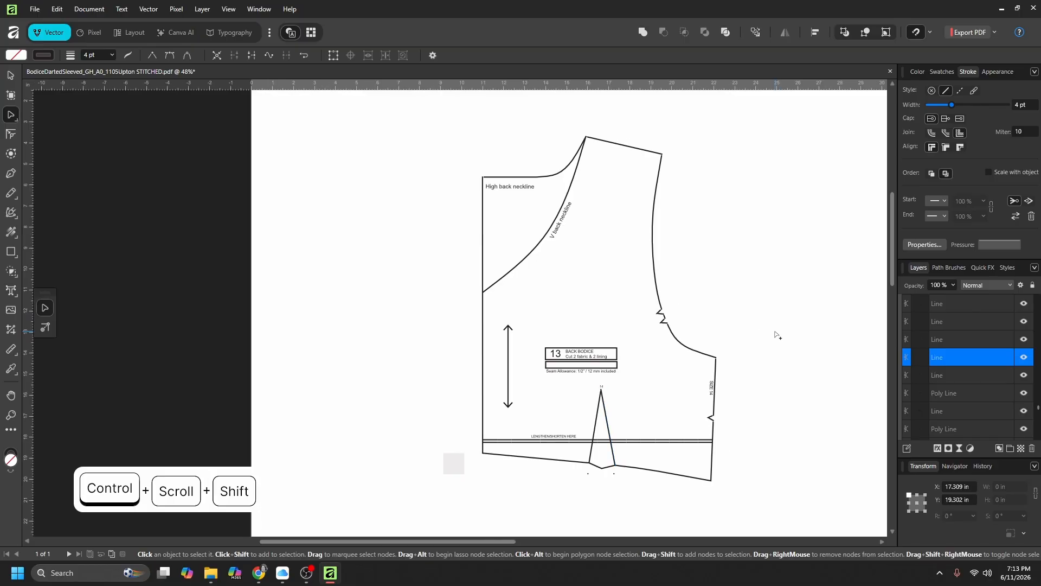
ctrl+shift+scroll(776, 334, right, 1)
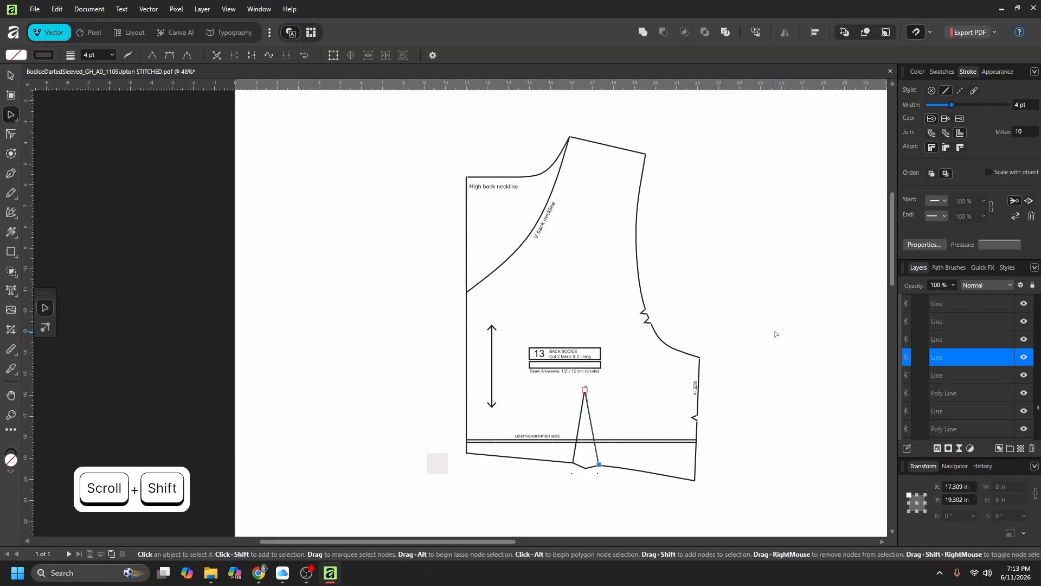